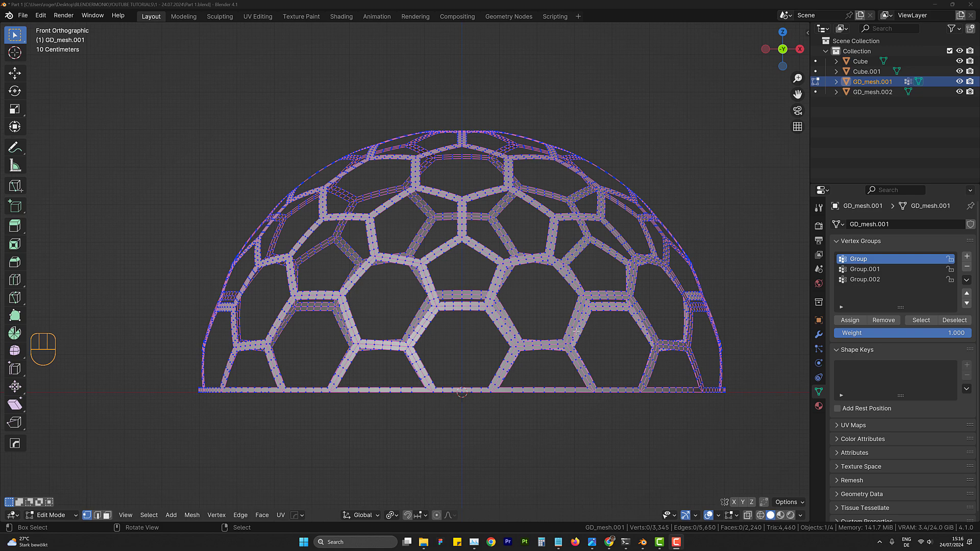
- Select one junction-centre vertex on the dome frame, then add all vertices of vertex group Group.002 to the selection
middle_drag(522, 319, 518, 325)
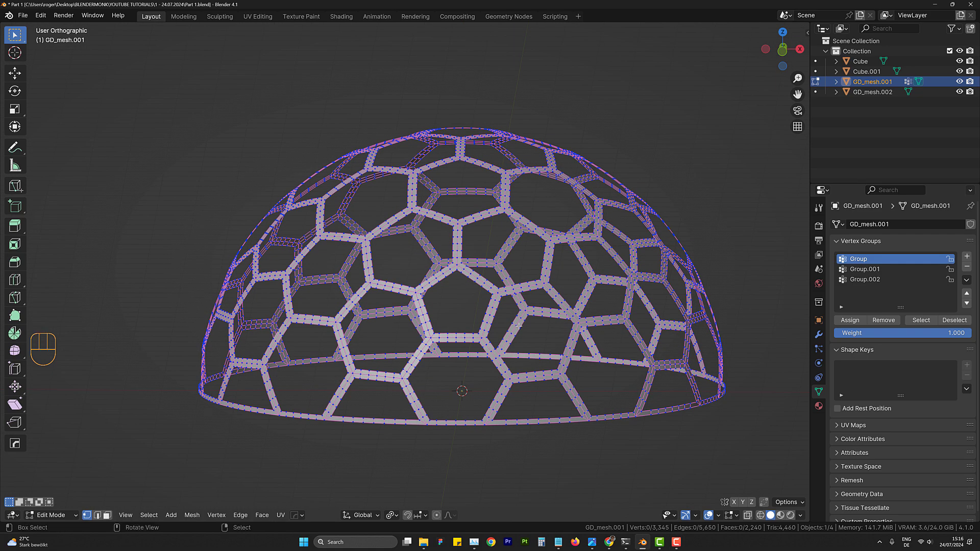
scroll(491, 371, up, 3)
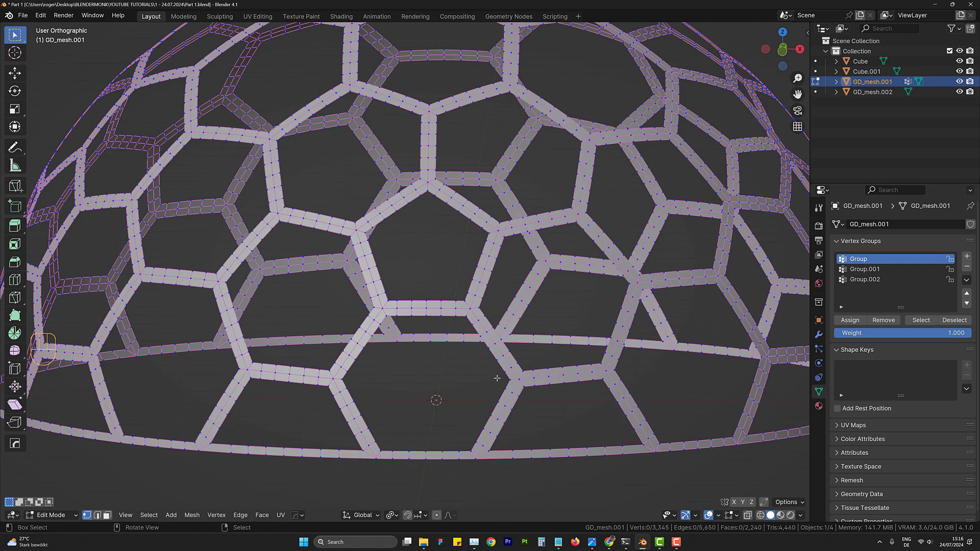
shift+middle_drag(497, 378, 501, 370)
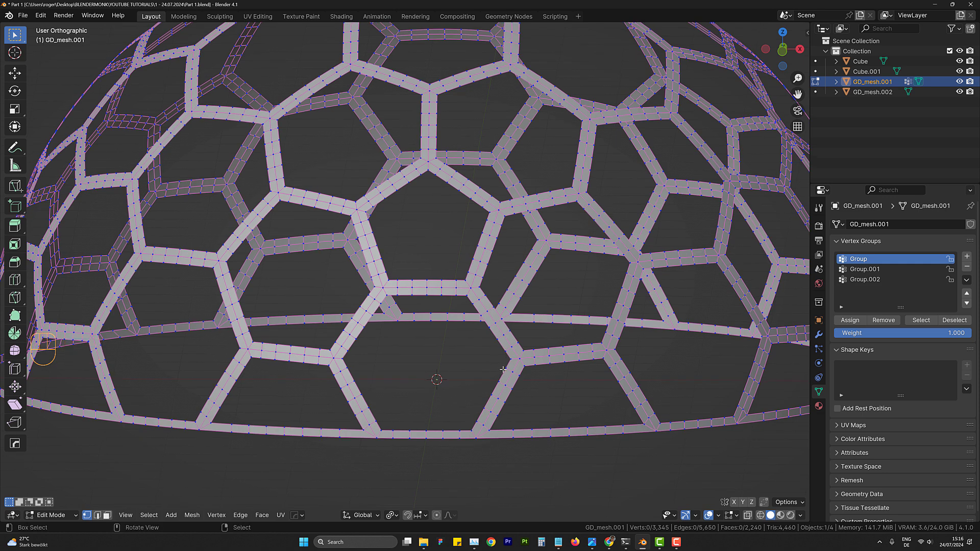
scroll(502, 369, up, 2)
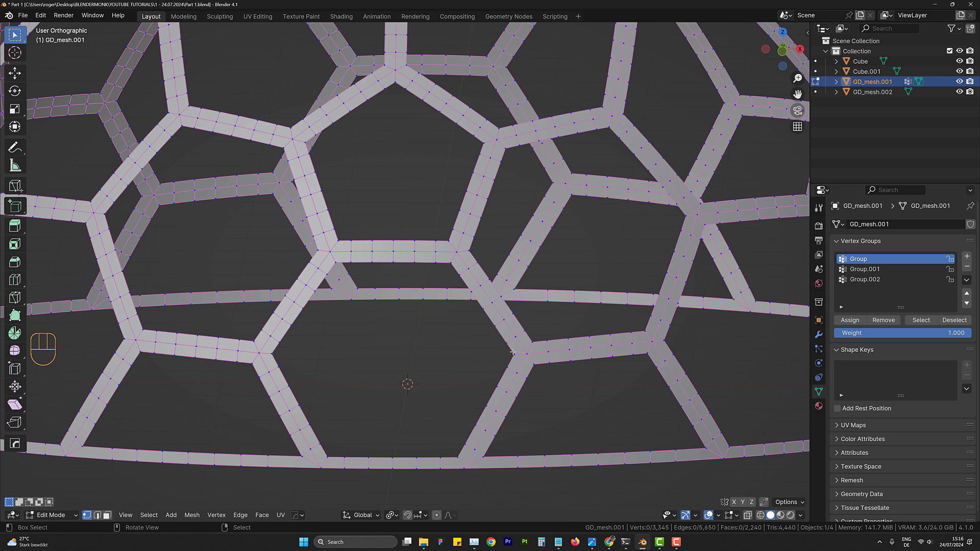
click(260, 353)
click(865, 281)
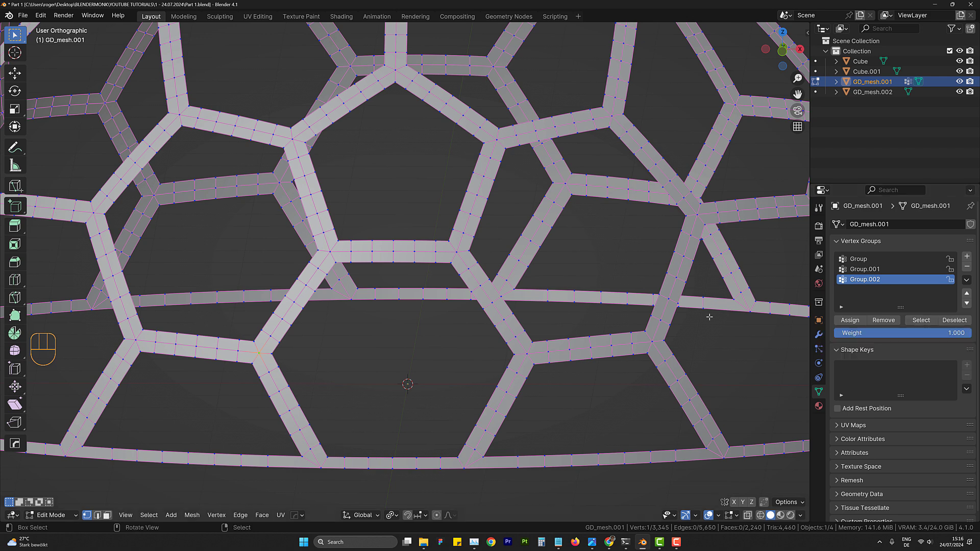
click(921, 320)
scroll(408, 349, down, 2)
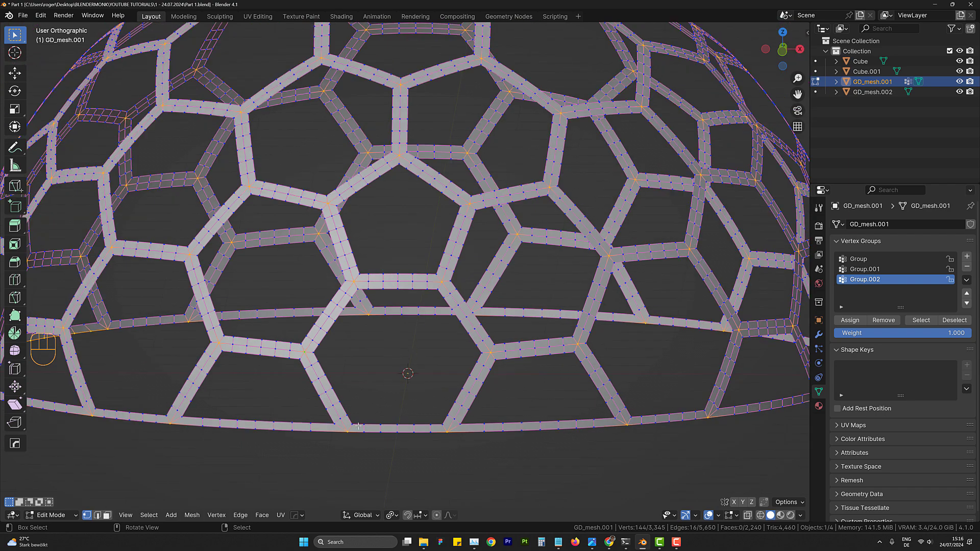
shift+middle_drag(357, 422, 374, 417)
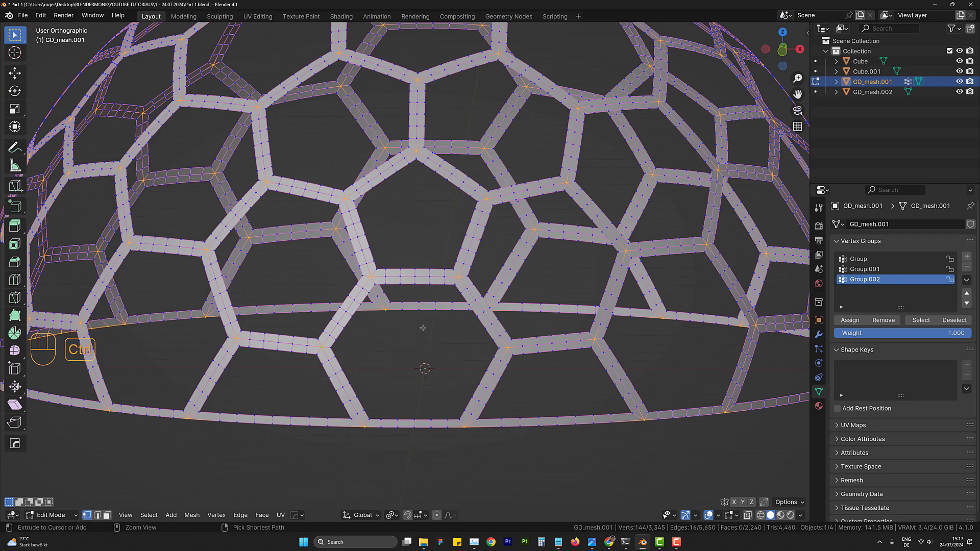
- Grow the junction vertex selection once, shrink it once, and switch to edge selection mode
key(ctrl+KP_Add)
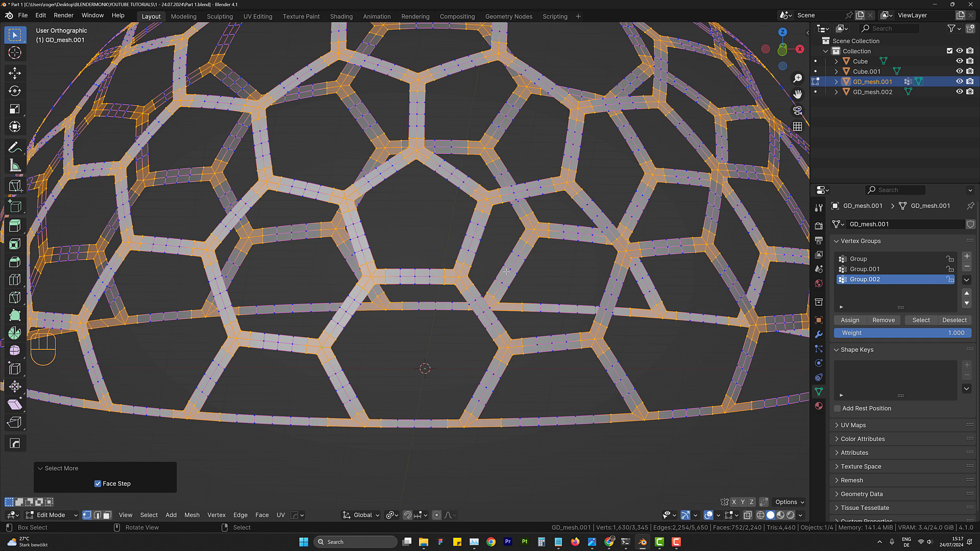
key(ctrl+KP_Subtract)
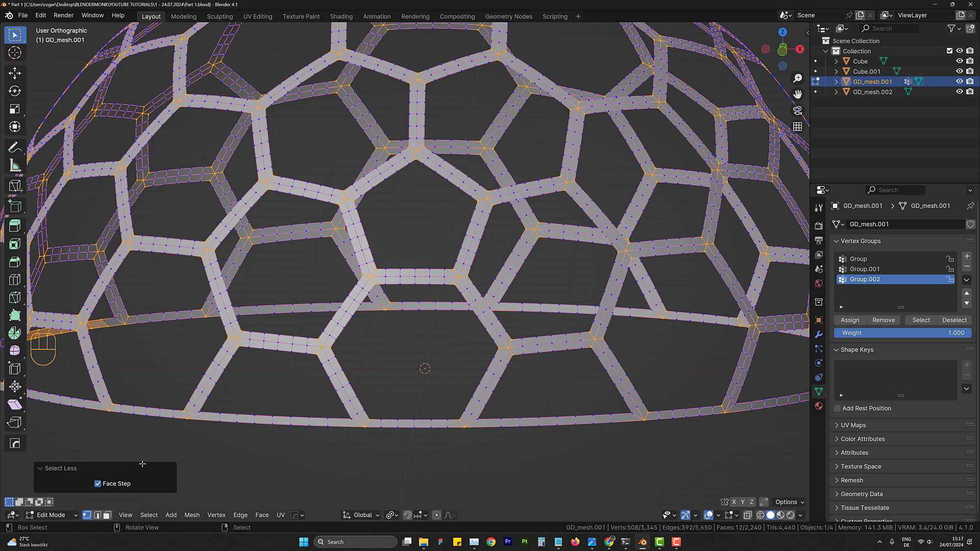
click(97, 515)
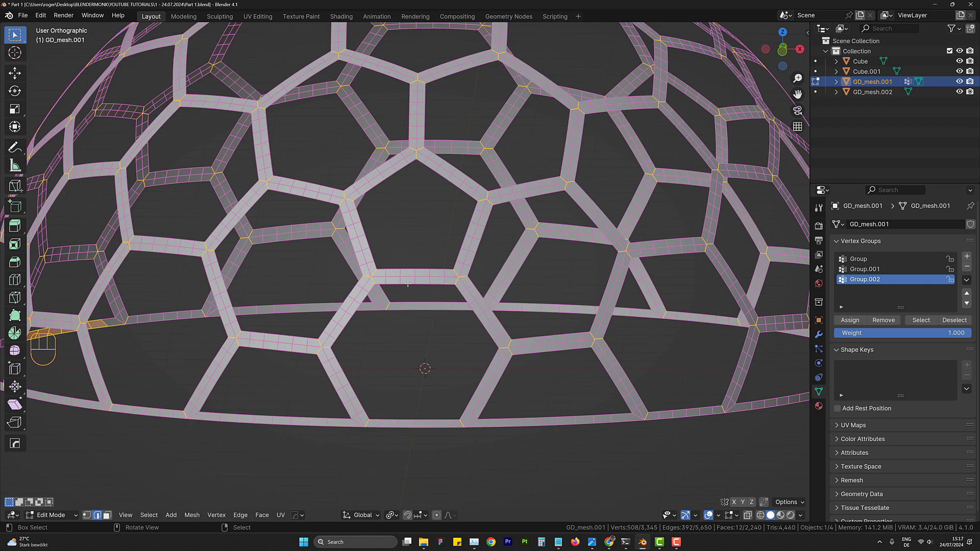
- Use Circle Select to deselect the two selected runs of strip faces along the dome's base ring
scroll(408, 284, down, 4)
middle_drag(426, 340, 577, 352)
scroll(327, 378, up, 6)
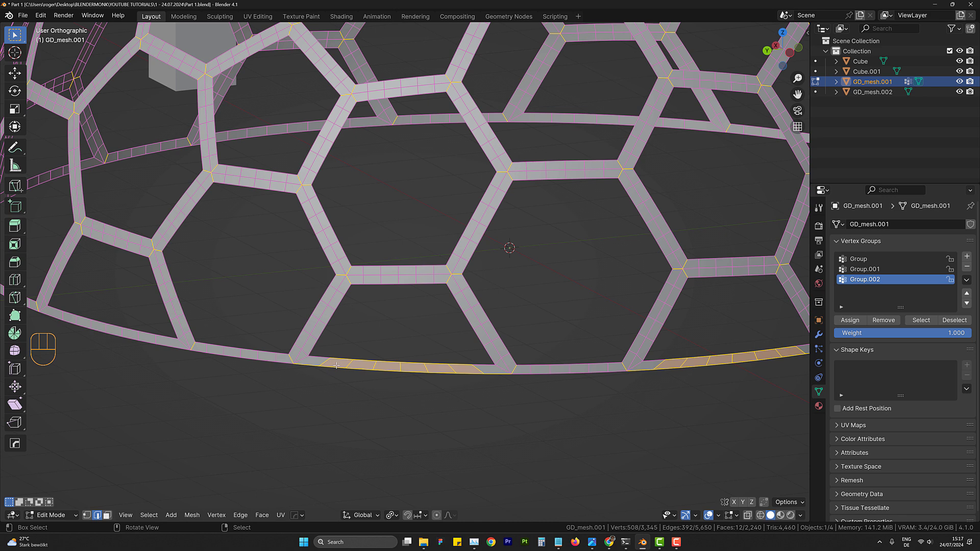
key(c)
middle_drag(326, 372, 472, 373)
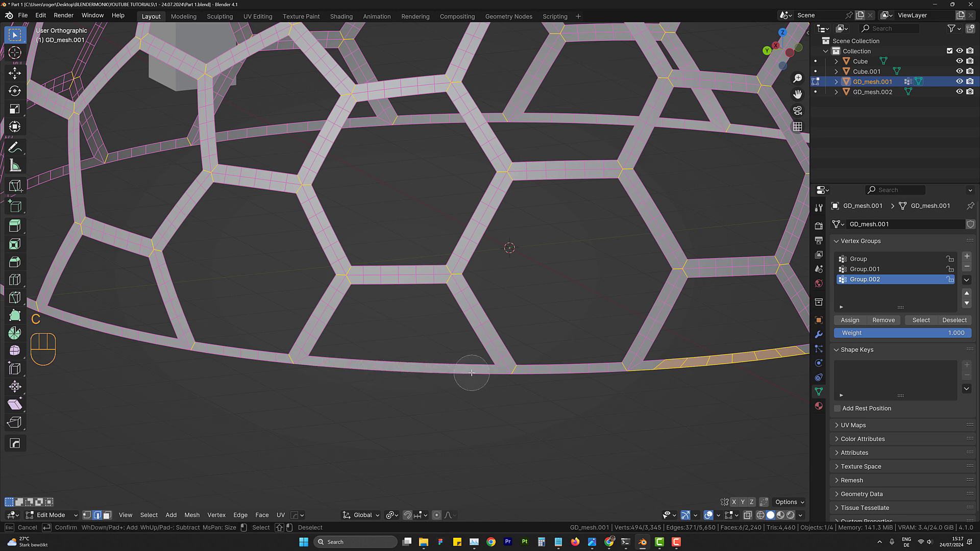
right_click(471, 373)
shift+middle_drag(555, 388, 352, 386)
key(c)
middle_drag(458, 379, 590, 359)
right_click(589, 358)
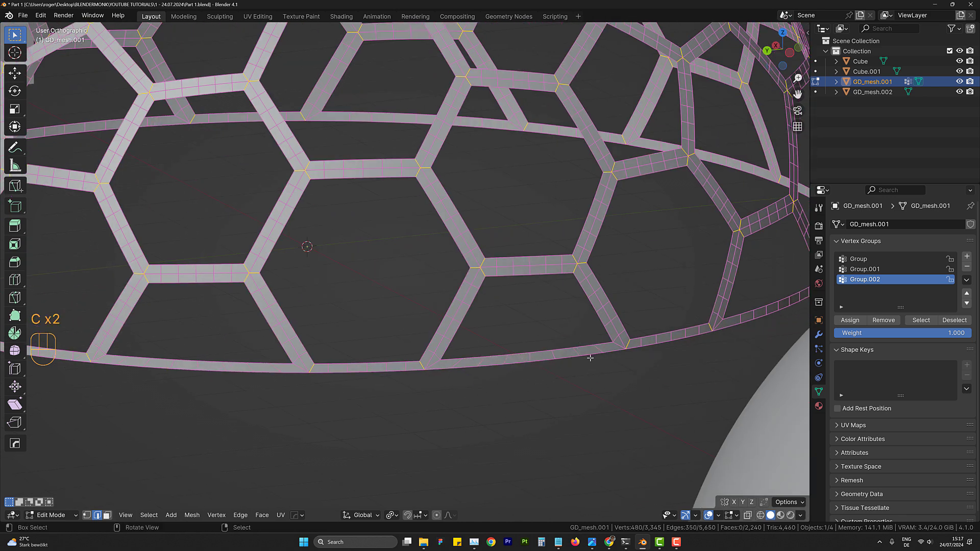
- Add the missing junction edges to the selection where the struts meet the base ring, working around the whole dome
shift+right_click(617, 342)
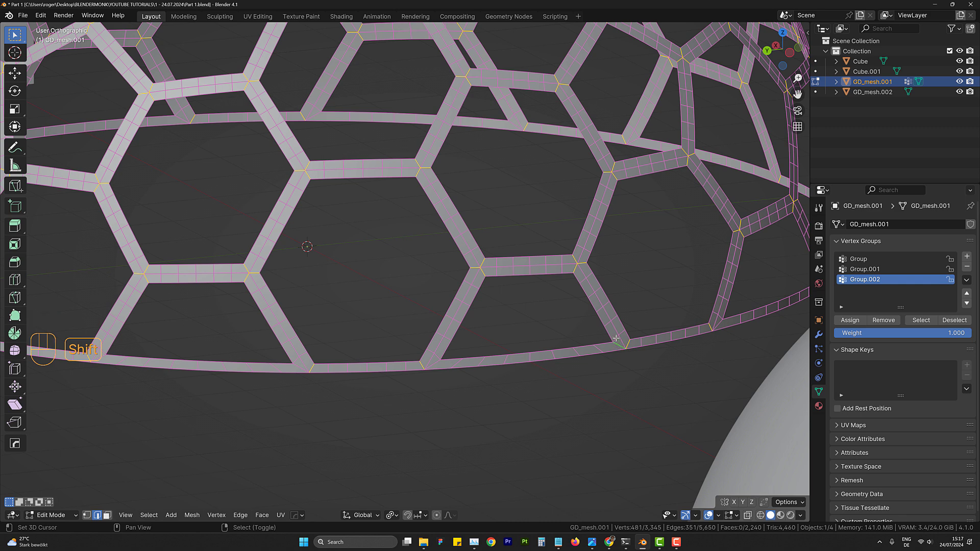
shift+right_click(438, 358)
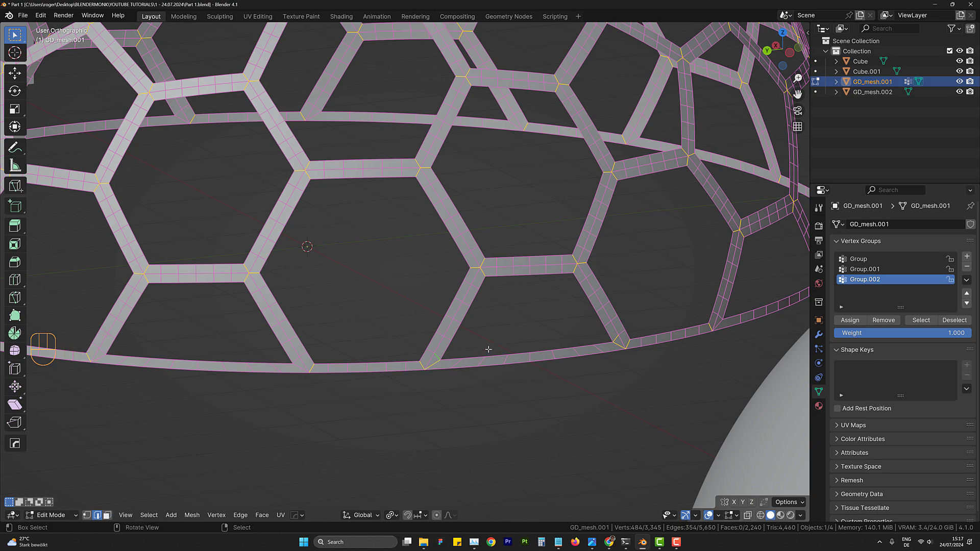
scroll(487, 348, down, 4)
middle_drag(597, 364, 532, 372)
scroll(440, 382, up, 4)
scroll(408, 376, up, 2)
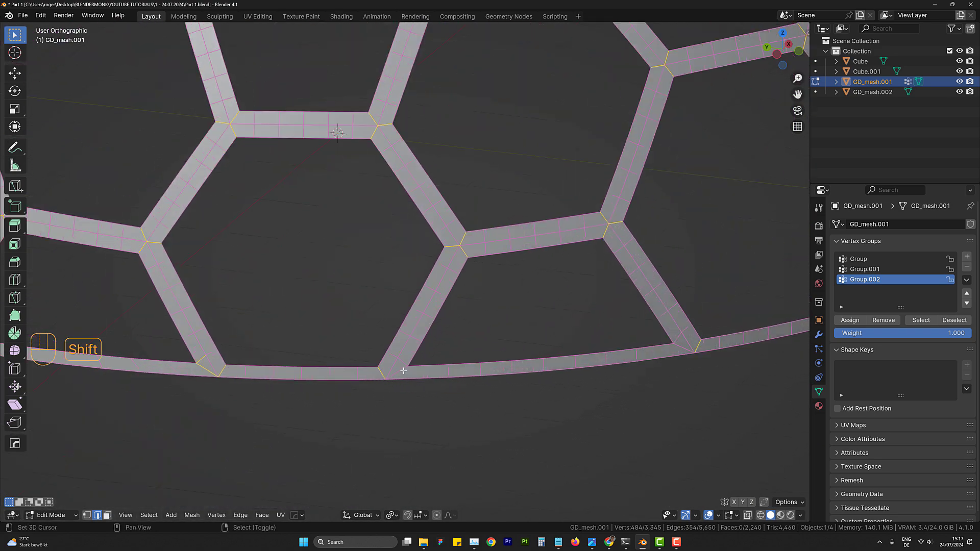
shift+right_click(400, 370)
shift+right_click(403, 362)
shift+right_click(683, 345)
scroll(676, 338, down, 4)
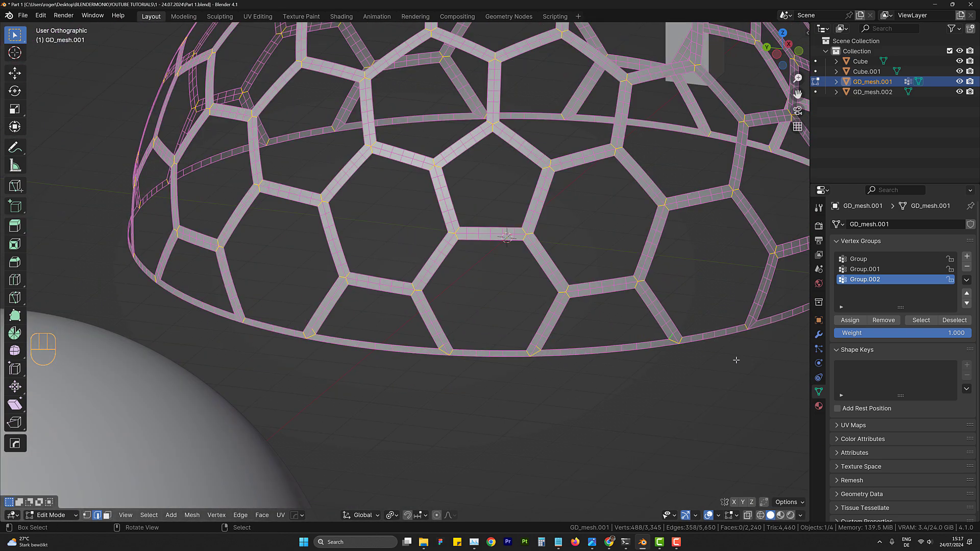
middle_drag(677, 338, 475, 361)
scroll(432, 352, up, 4)
shift+right_click(431, 343)
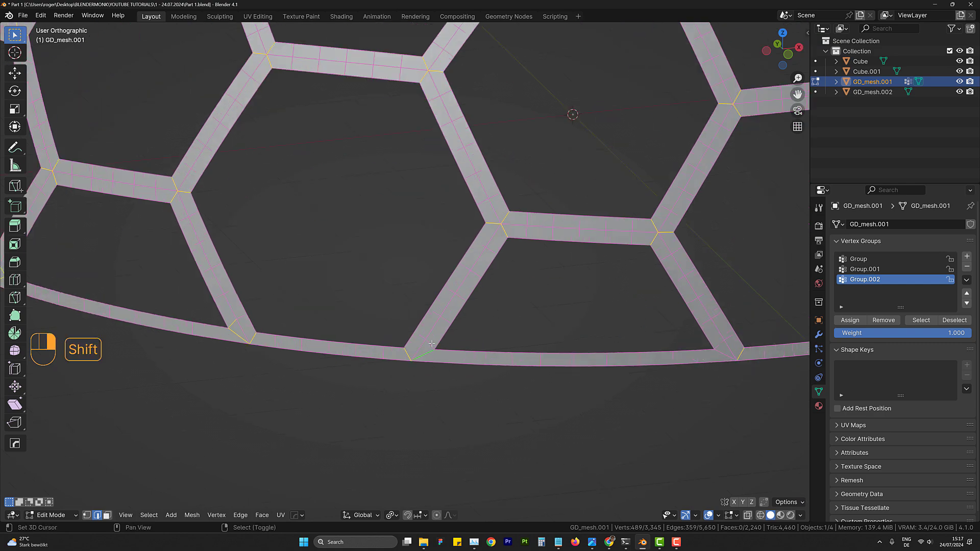
shift+right_click(721, 350)
scroll(722, 351, down, 4)
scroll(625, 352, up, 4)
middle_drag(722, 351, 626, 346)
shift+right_click(623, 351)
shift+right_click(595, 341)
scroll(625, 345, up, 4)
shift+right_click(766, 338)
middle_drag(781, 337, 610, 352)
scroll(715, 341, up, 3)
shift+right_click(629, 343)
shift+right_click(607, 357)
shift+right_click(771, 349)
scroll(770, 350, down, 2)
middle_drag(770, 350, 495, 351)
scroll(686, 356, up, 1)
shift+right_click(601, 359)
shift+right_click(738, 360)
shift+right_click(740, 329)
middle_drag(737, 331, 677, 334)
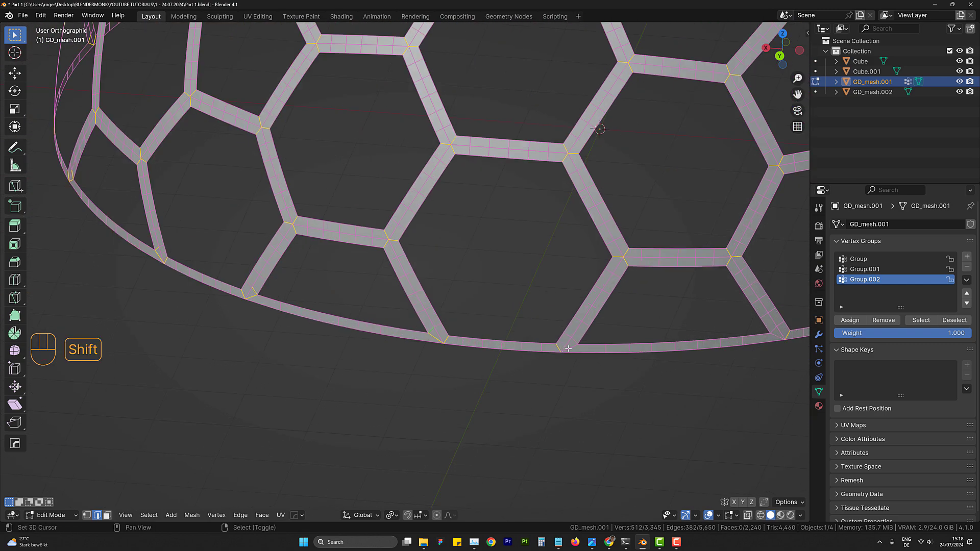
shift+right_click(773, 329)
middle_drag(773, 331, 729, 338)
shift+right_click(638, 352)
middle_drag(662, 346, 632, 348)
shift+right_click(623, 349)
shift+right_click(615, 342)
mouse_move(746, 353)
middle_down()
mouse_move(720, 354)
mouse_move(752, 349)
mouse_move(738, 349)
middle_up()
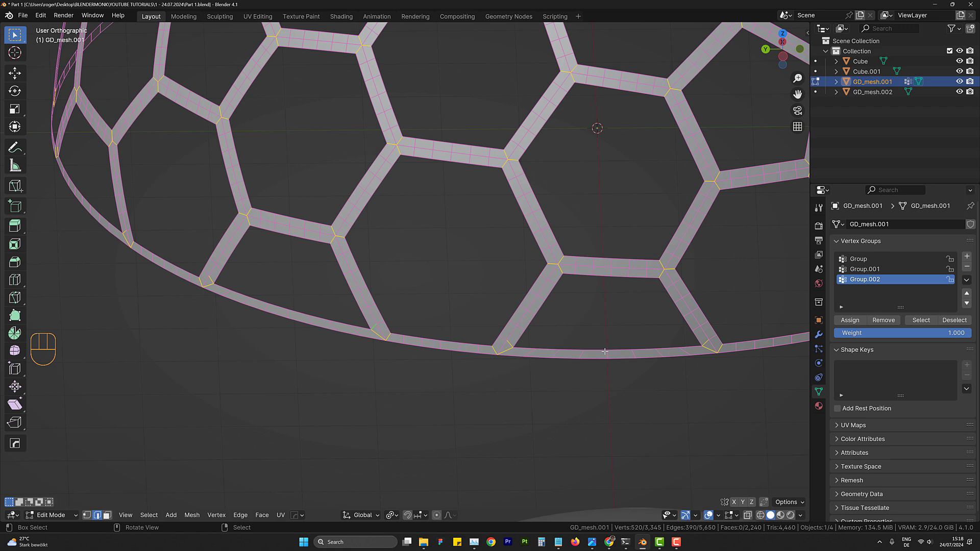
- Delete the selected junction edges across the whole dome frame
key(x)
click(573, 239)
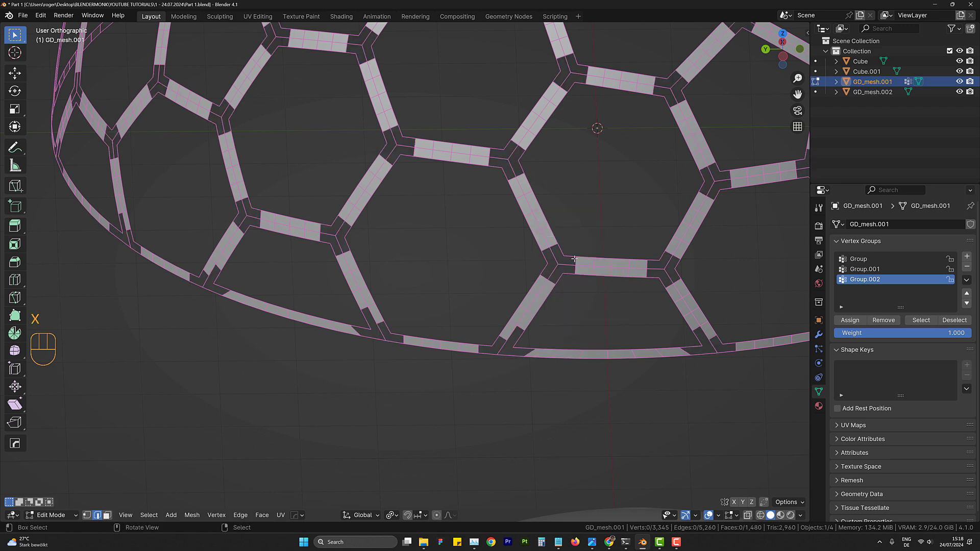
scroll(558, 287, down, 5)
shift+middle_drag(559, 288, 556, 357)
- In vertex selection mode, pick a loose inner-corner vertex at a junction and select similar vertices by Amount of Connecting Edges
key(1)
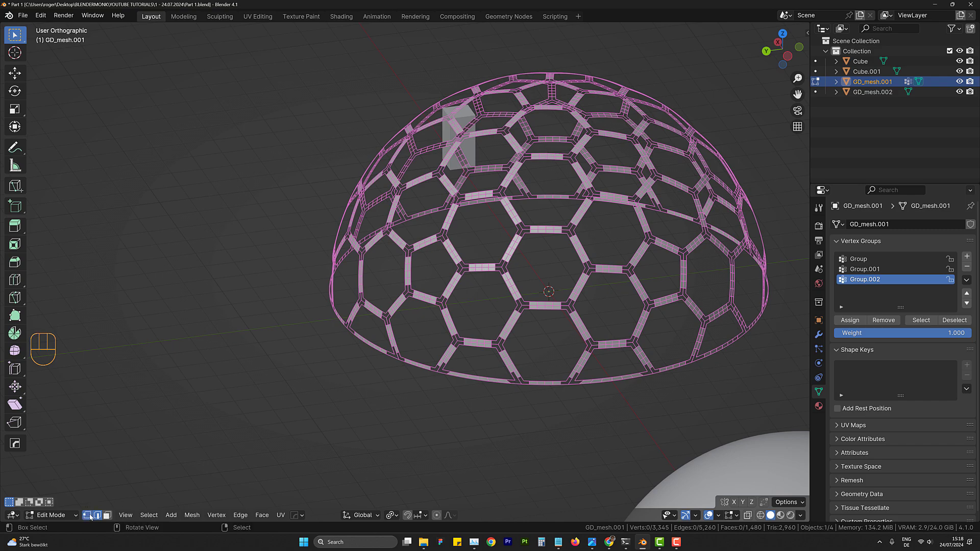
scroll(541, 362, up, 4)
shift+middle_drag(586, 338, 505, 356)
scroll(505, 357, down, 5)
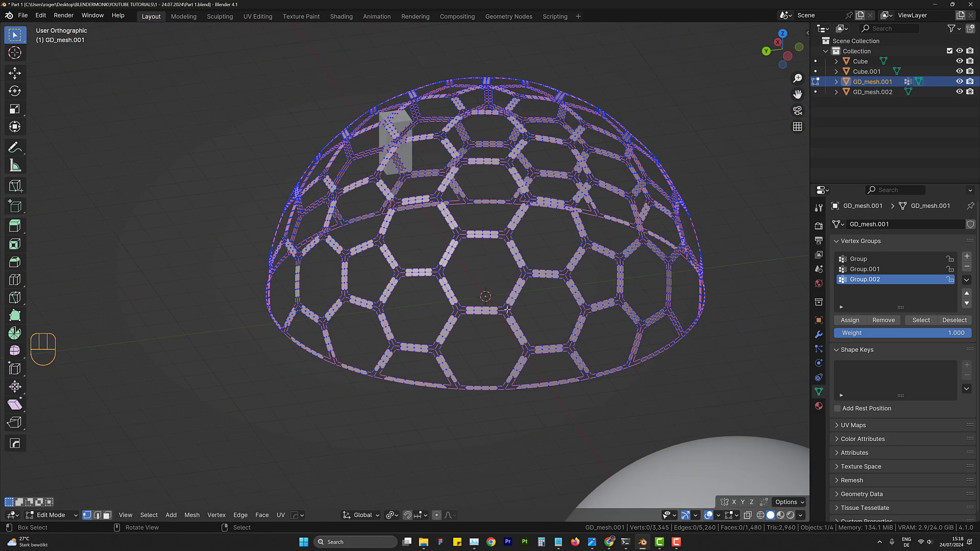
middle_drag(508, 310, 505, 335)
scroll(505, 334, up, 4)
scroll(505, 334, up, 3)
click(515, 340)
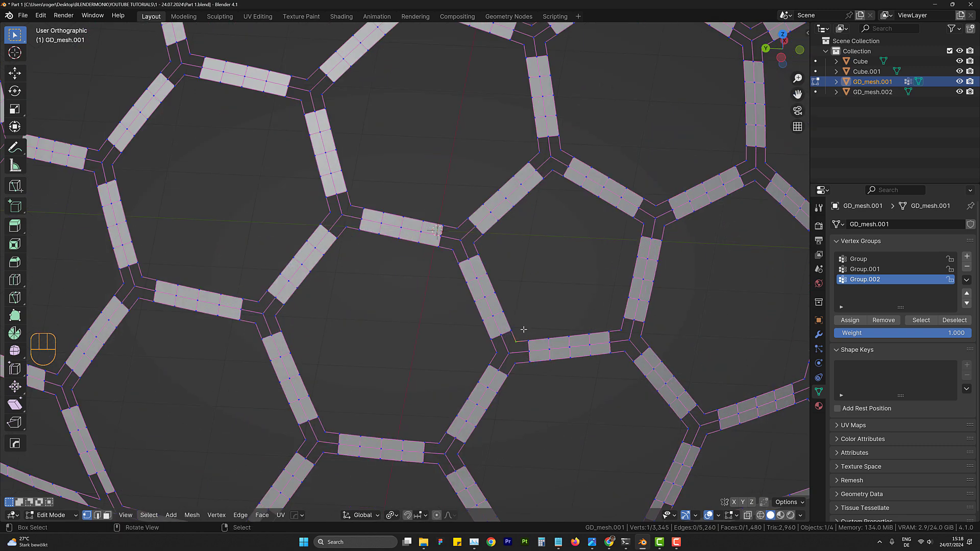
scroll(519, 335, down, 5)
key(shift+g)
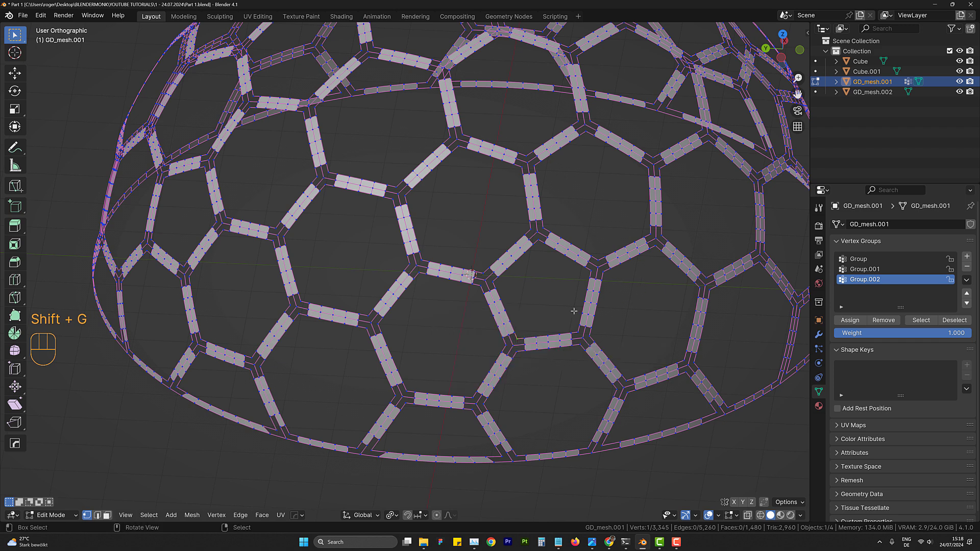
key(shift+g)
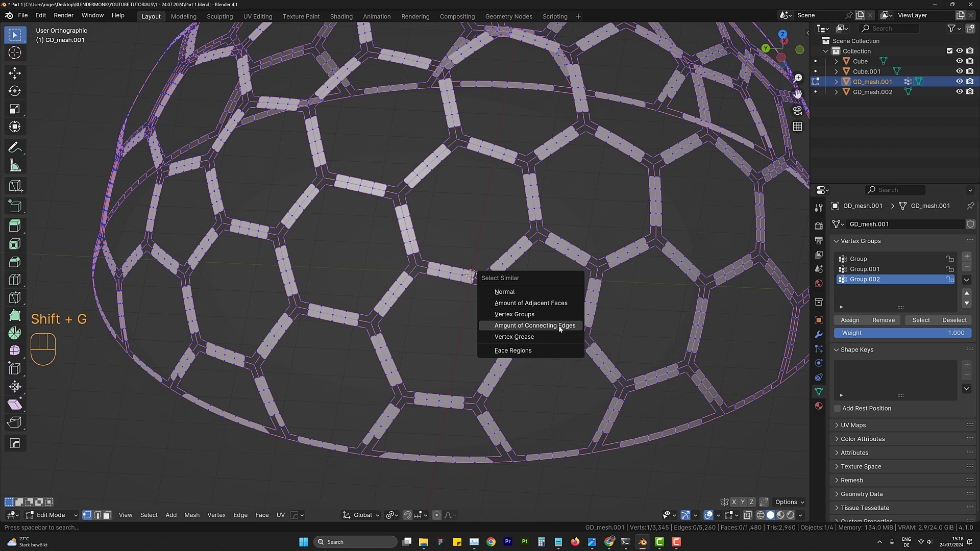
click(559, 328)
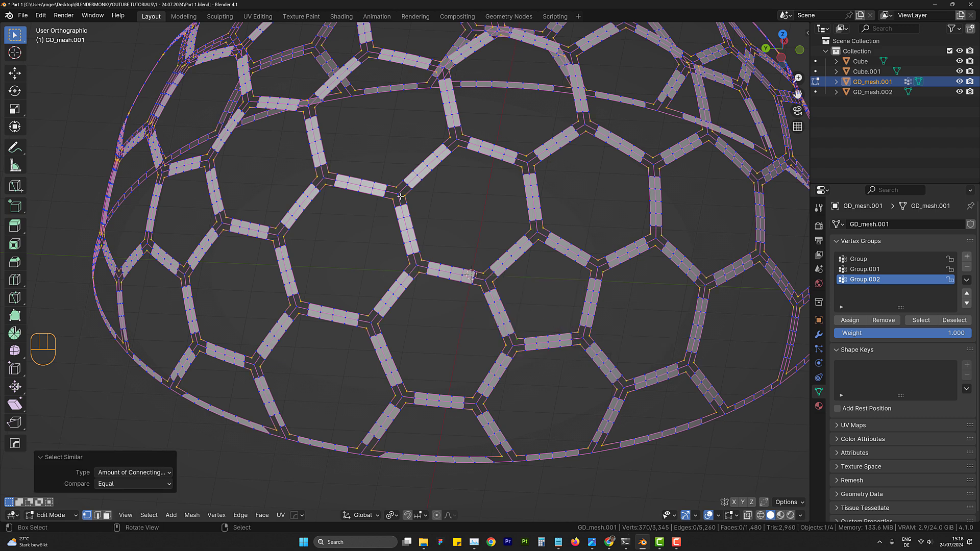
- Deselect the inner-corner vertices where the struts meet the base ring, working around the whole dome
scroll(401, 196, up, 4)
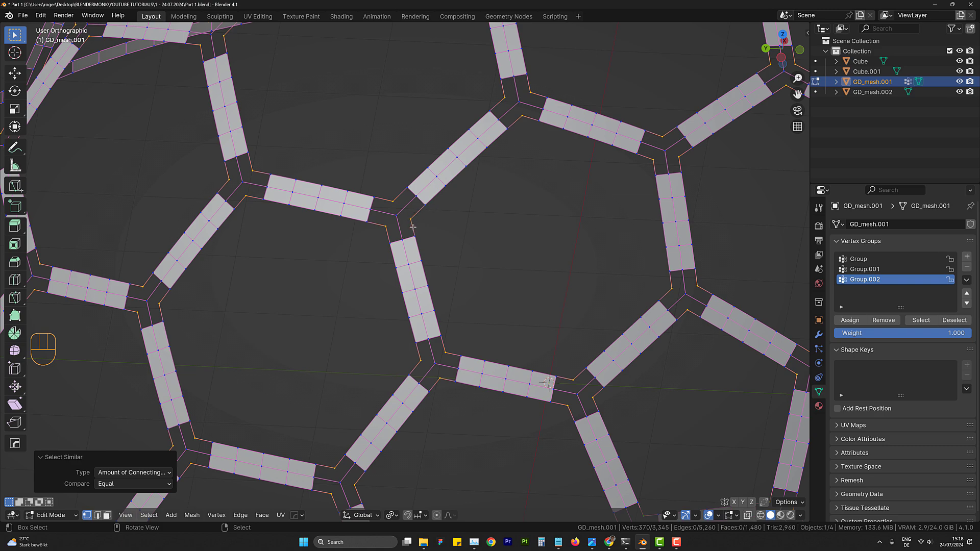
scroll(415, 229, down, 6)
shift+middle_drag(514, 352, 510, 209)
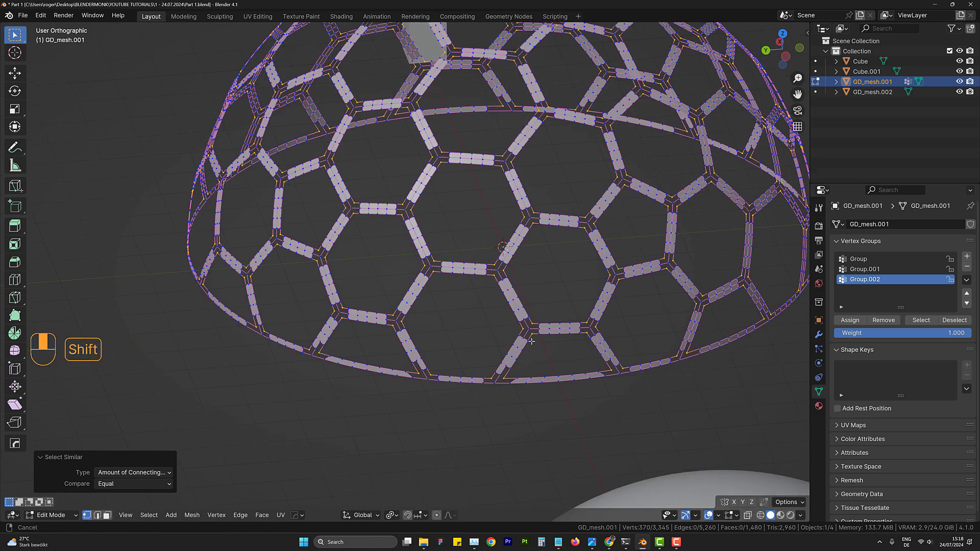
scroll(505, 357, up, 5)
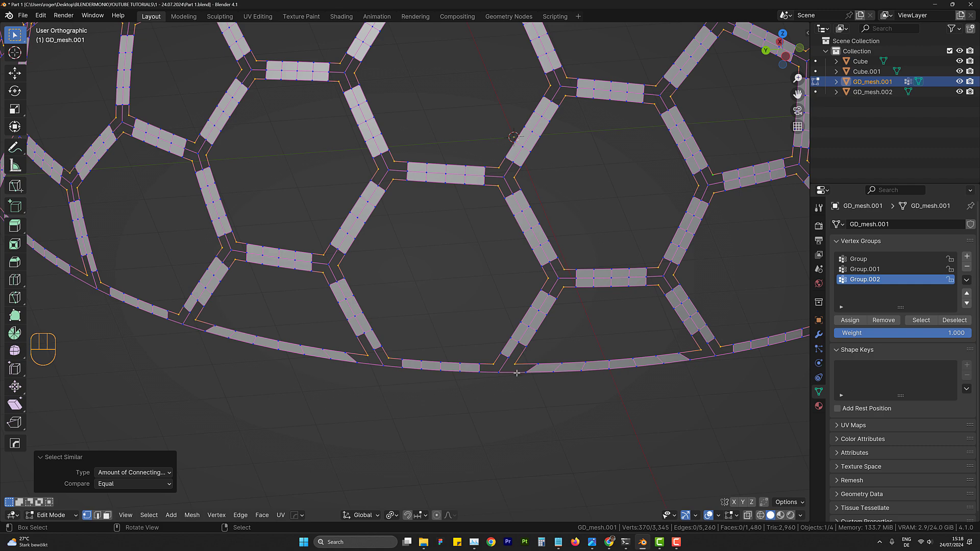
shift+click(516, 364)
shift+click(699, 350)
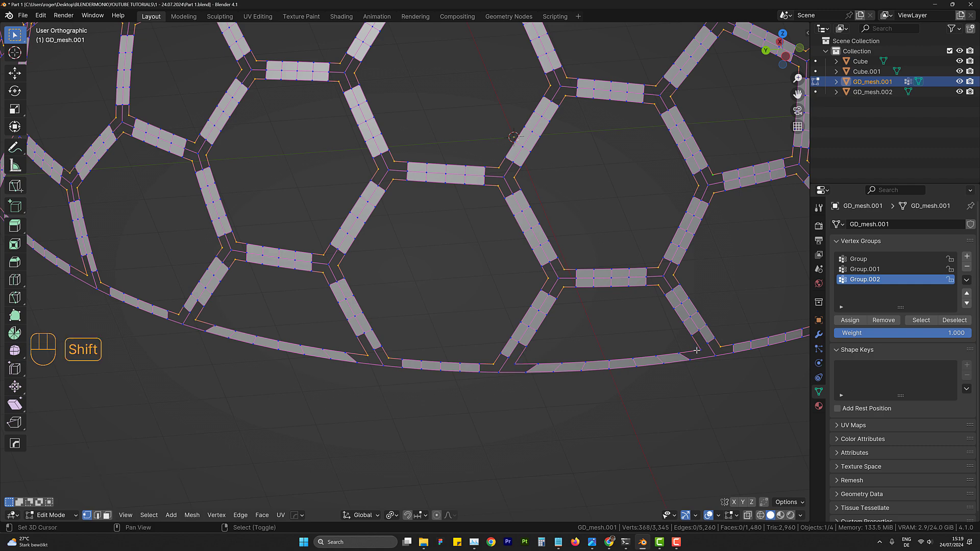
scroll(699, 352, down, 4)
middle_drag(714, 365, 581, 368)
scroll(689, 366, up, 3)
shift+click(680, 361)
shift+click(531, 364)
scroll(669, 371, down, 1)
shift+click(580, 368)
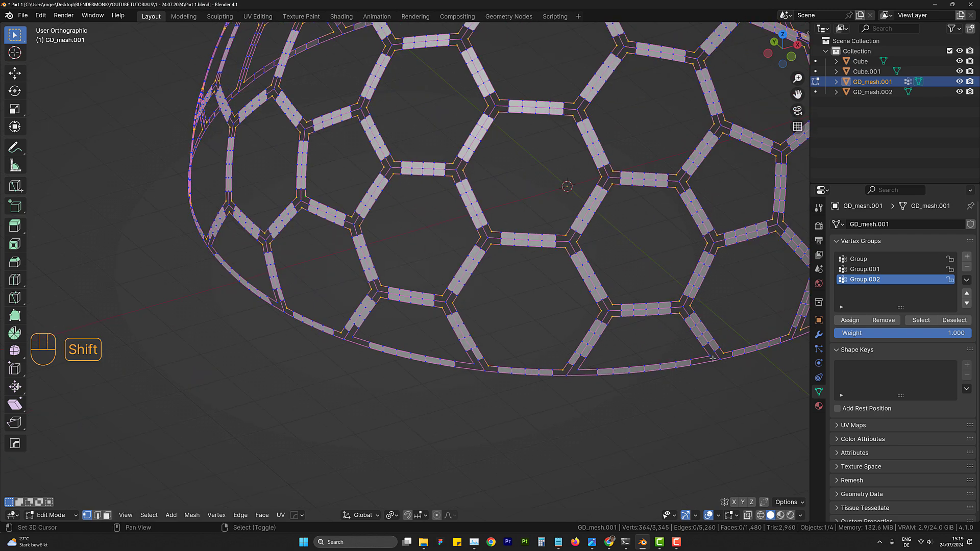
middle_drag(713, 358, 601, 369)
shift+click(601, 369)
shift+click(728, 352)
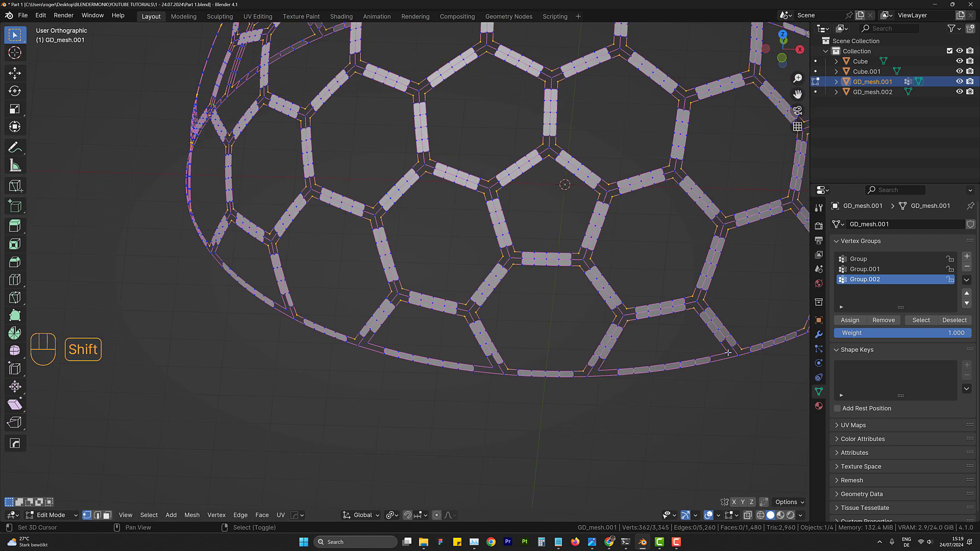
middle_drag(728, 352, 602, 371)
shift+click(722, 354)
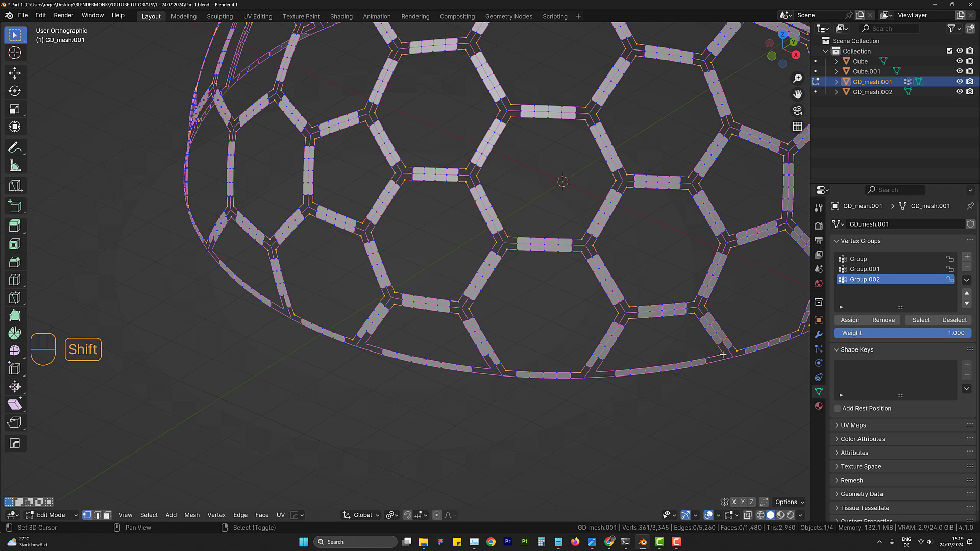
middle_drag(723, 354, 706, 385)
shift+click(644, 371)
shift+click(595, 369)
shift+click(673, 361)
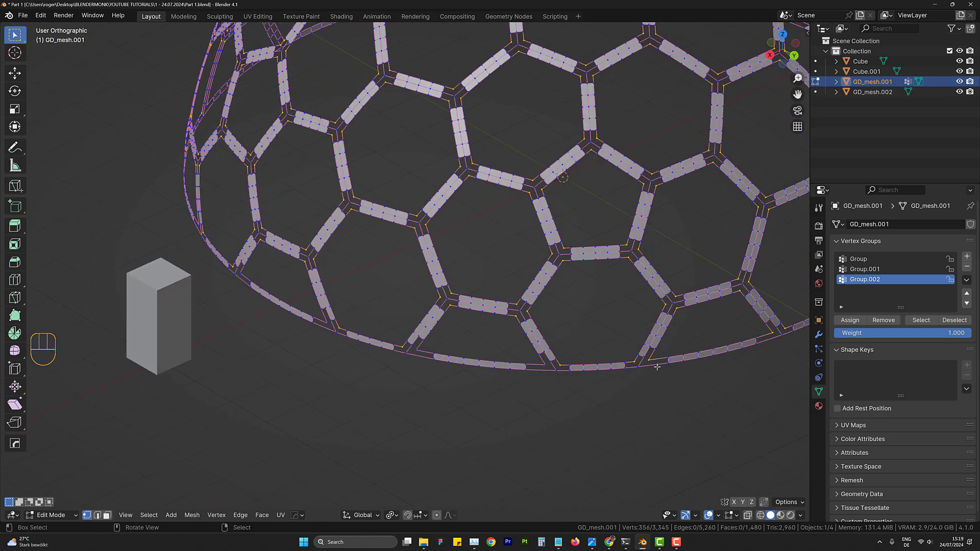
shift+click(771, 335)
middle_drag(770, 334, 643, 373)
shift+click(643, 373)
middle_drag(759, 345, 636, 366)
shift+click(636, 366)
shift+click(648, 368)
middle_drag(768, 341, 604, 306)
shift+click(635, 378)
- Store the selected inner-corner vertices in a new vertex group, and assign the selection grown by one step to another new group
scroll(621, 374, down, 8)
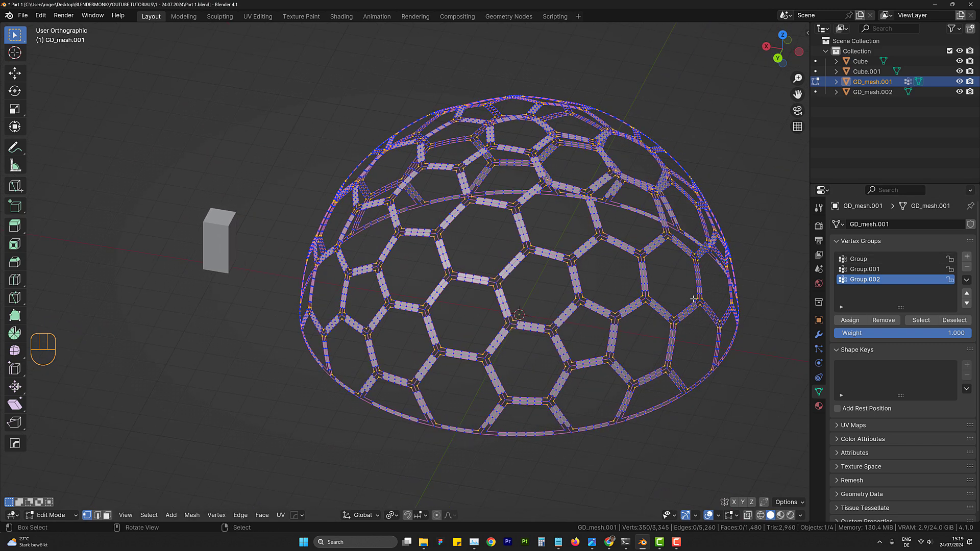
click(966, 257)
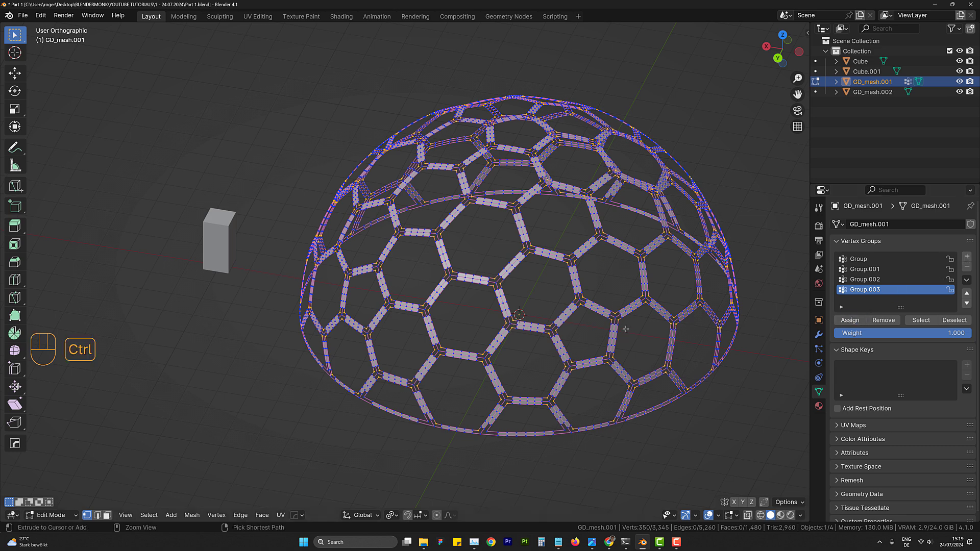
key(ctrl+KP_Add)
scroll(523, 328, up, 2)
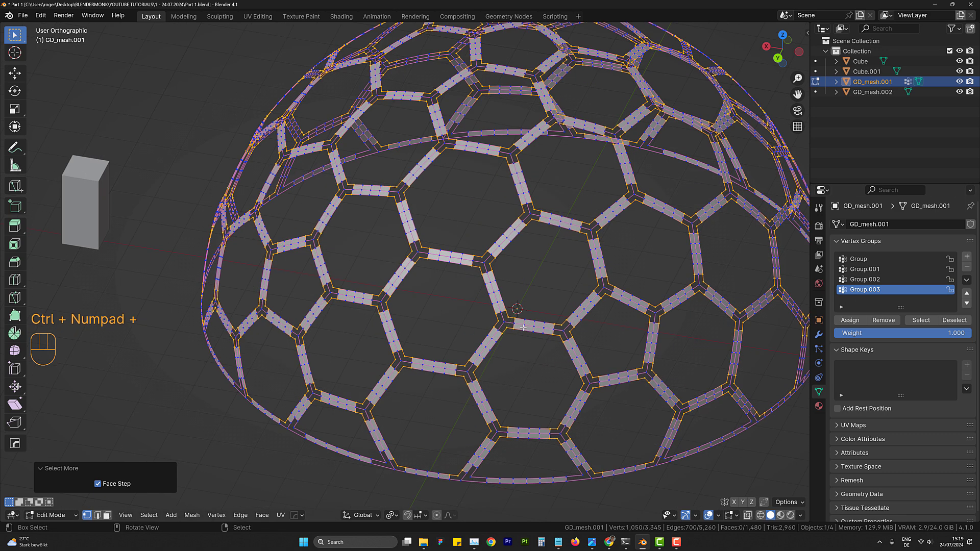
click(967, 256)
click(850, 320)
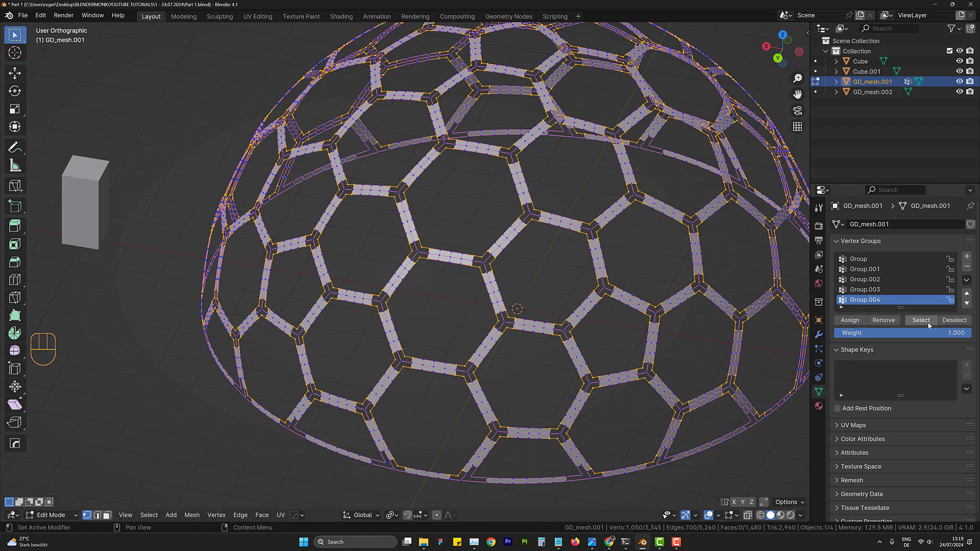
- Deselect the grown junction vertices and reselect the inner-corner vertices stored in Group.003
click(954, 320)
click(911, 289)
click(920, 322)
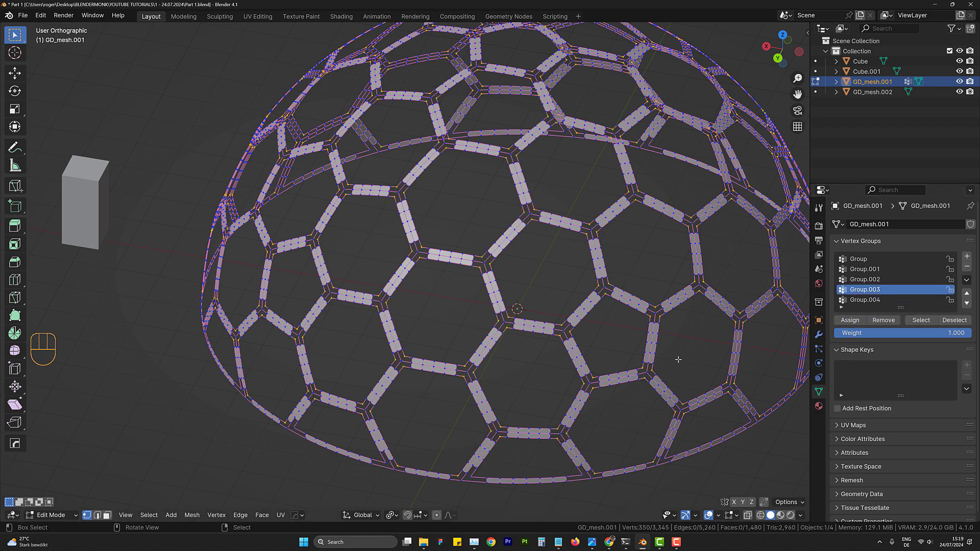
- Bevel the selected inner-corner vertices with 8 segments and a width of about 0.123 m
shift+middle_drag(582, 415, 534, 335)
scroll(569, 344, down, 2)
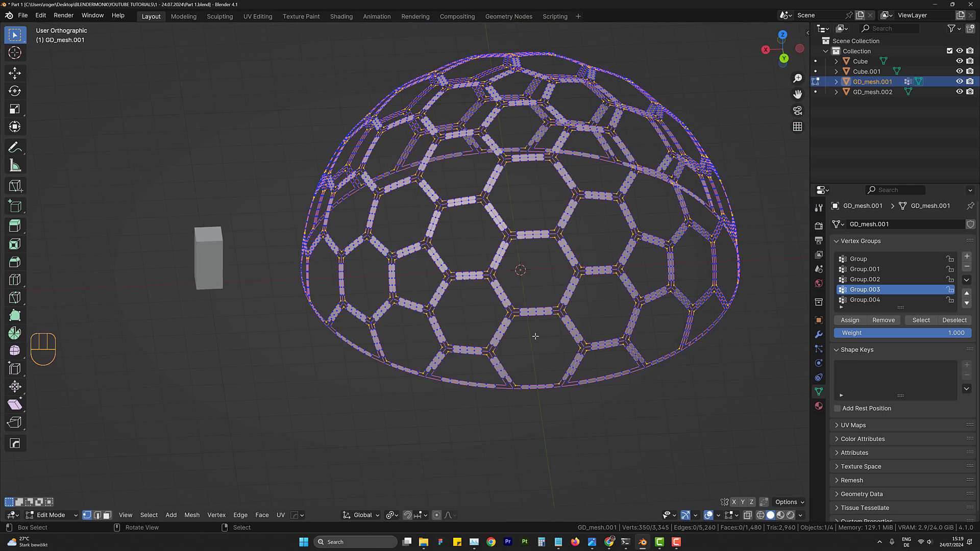
scroll(534, 335, up, 2)
shift+middle_drag(548, 247, 517, 343)
scroll(515, 312, up, 1)
scroll(511, 280, up, 2)
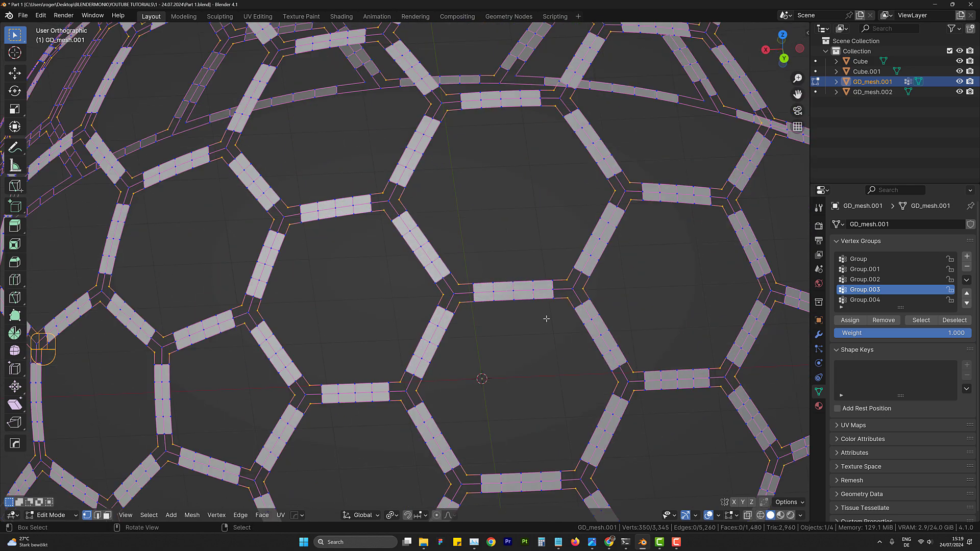
right_click(546, 318)
click(503, 301)
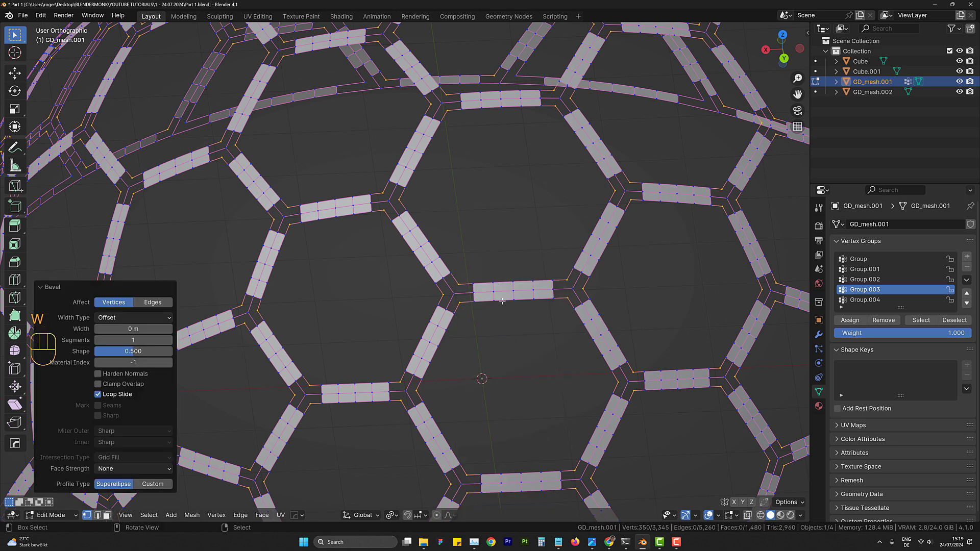
click(161, 340)
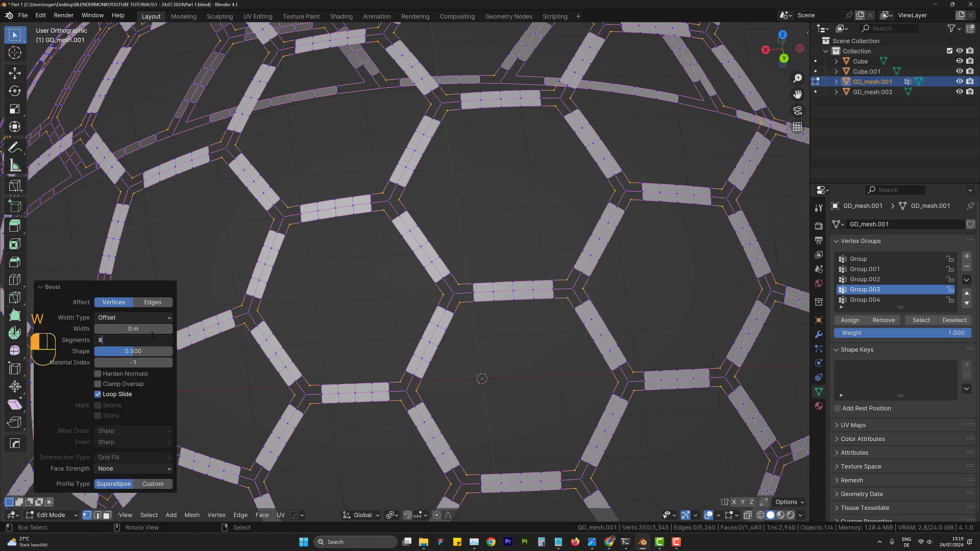
key(Return)
shift+drag(153, 329, 169, 329)
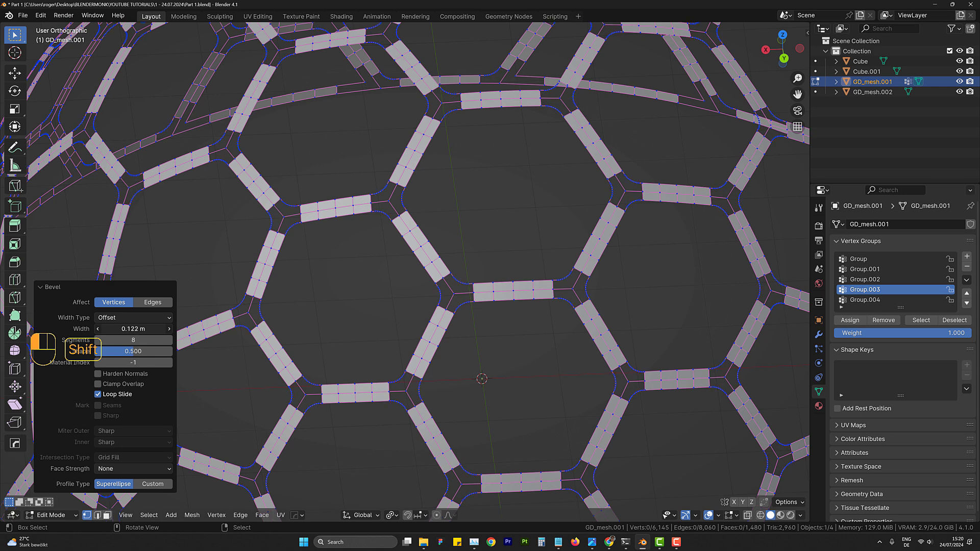
scroll(468, 288, up, 6)
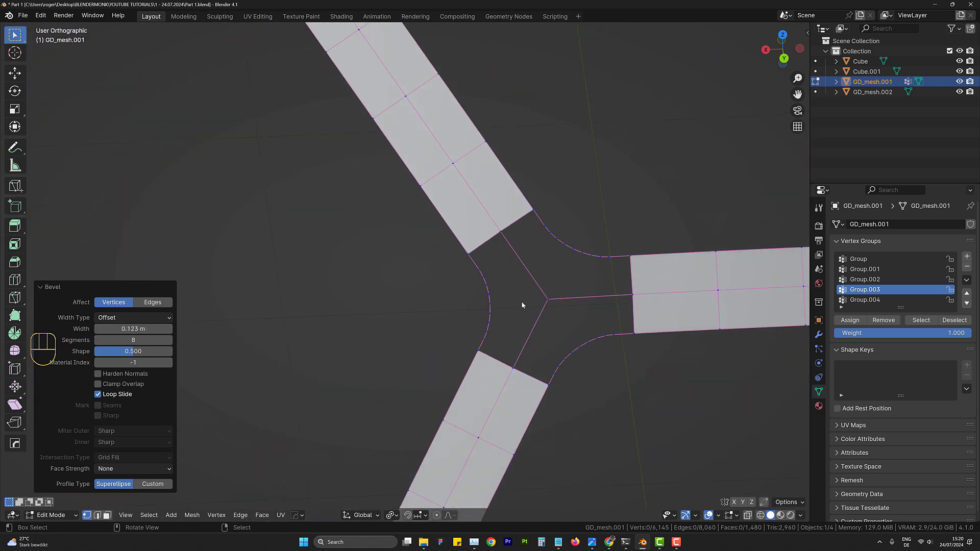
scroll(513, 301, down, 10)
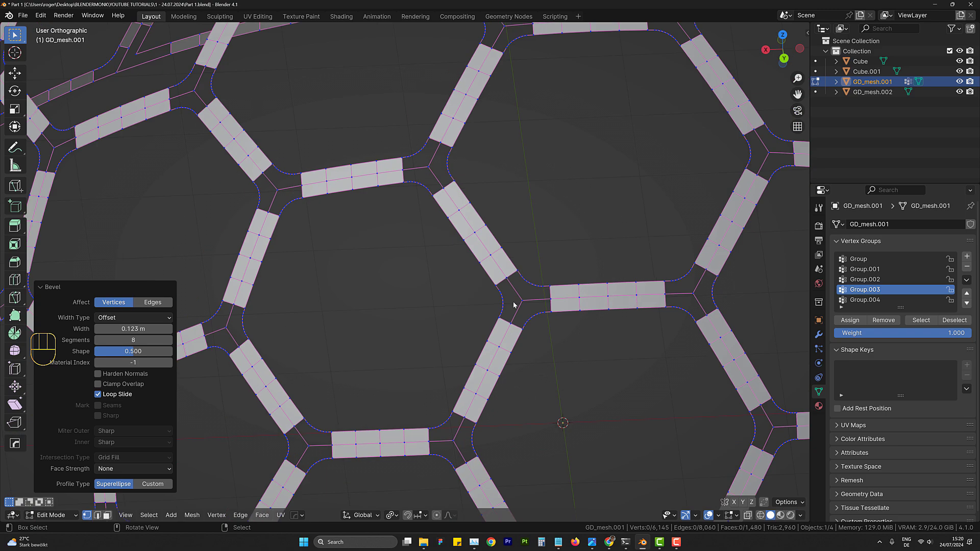
- Select the remaining sharp corner vertices where the struts meet the base ring, around the whole dome
middle_drag(517, 306, 548, 329)
scroll(513, 383, up, 8)
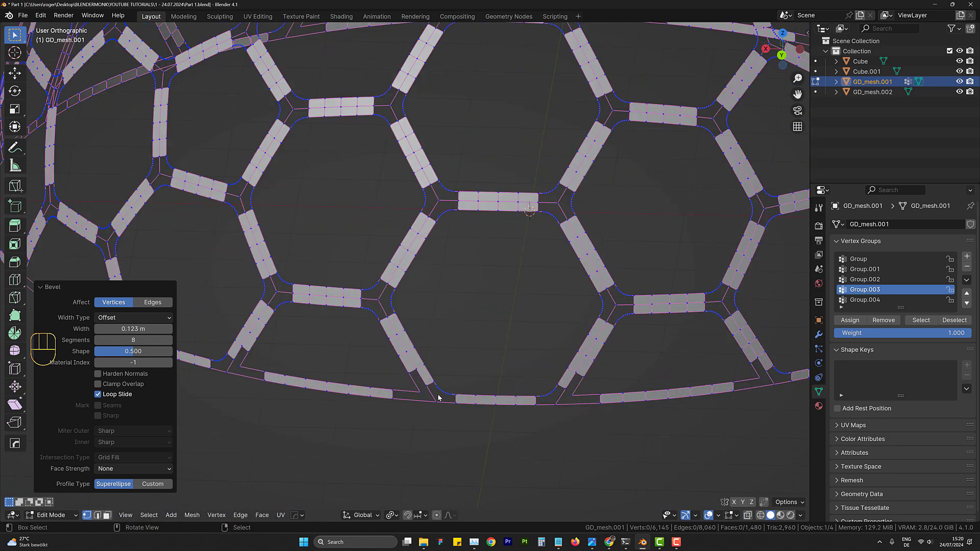
click(420, 394)
shift+click(574, 402)
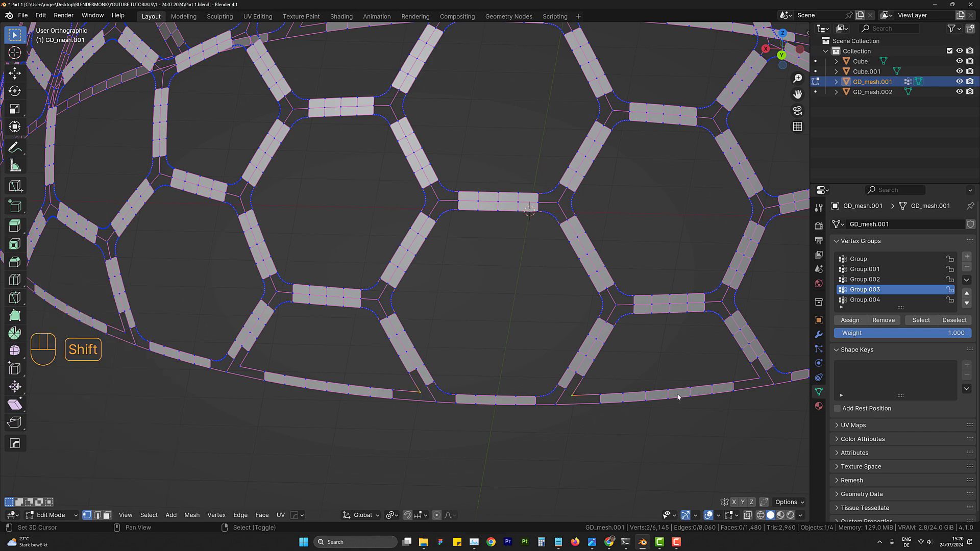
scroll(242, 368, down, 1)
middle_drag(243, 369, 292, 374)
shift+middle_drag(275, 386, 498, 368)
middle_drag(278, 356, 543, 414)
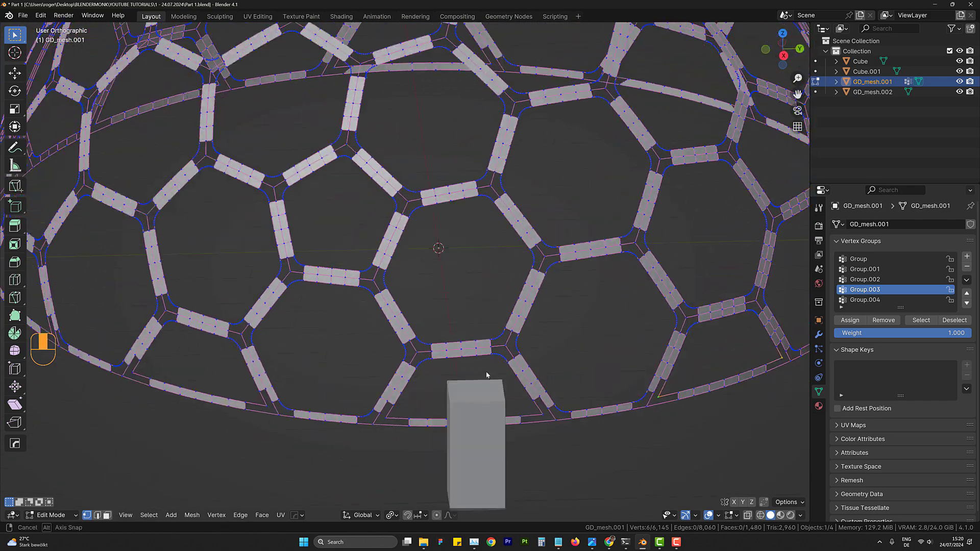
shift+click(384, 419)
shift+right_click(133, 373)
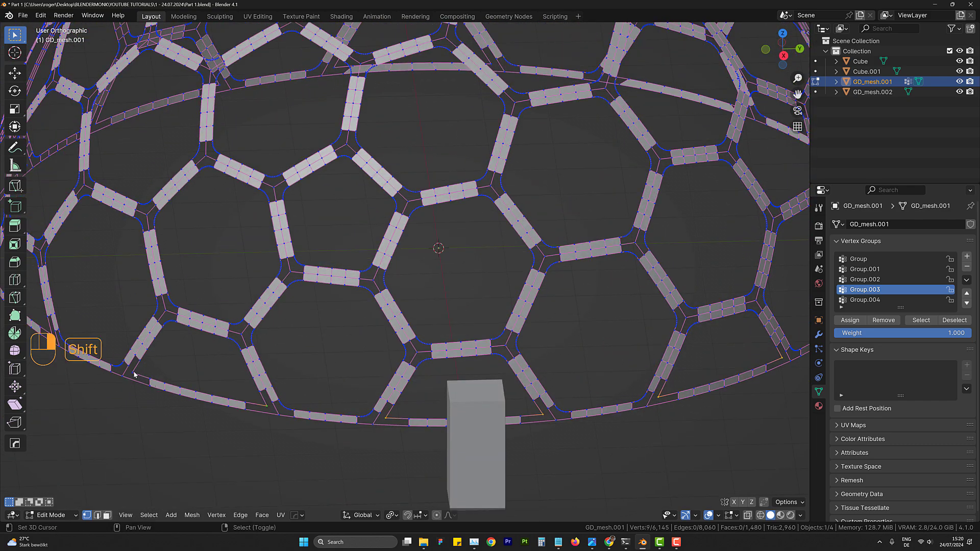
scroll(292, 369, down, 4)
middle_drag(292, 369, 357, 375)
shift+middle_drag(393, 390, 584, 322)
scroll(424, 358, up, 5)
shift+right_click(424, 361)
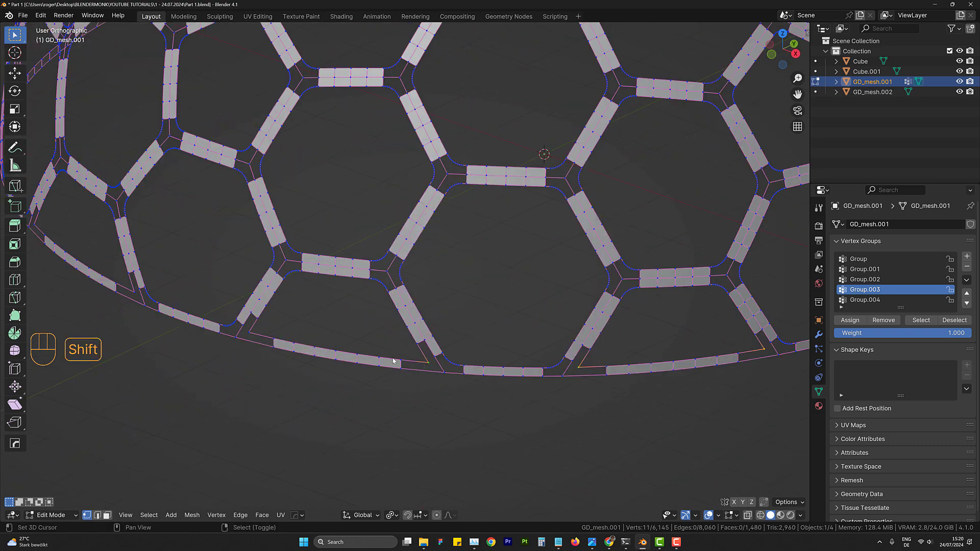
middle_drag(249, 334, 420, 420)
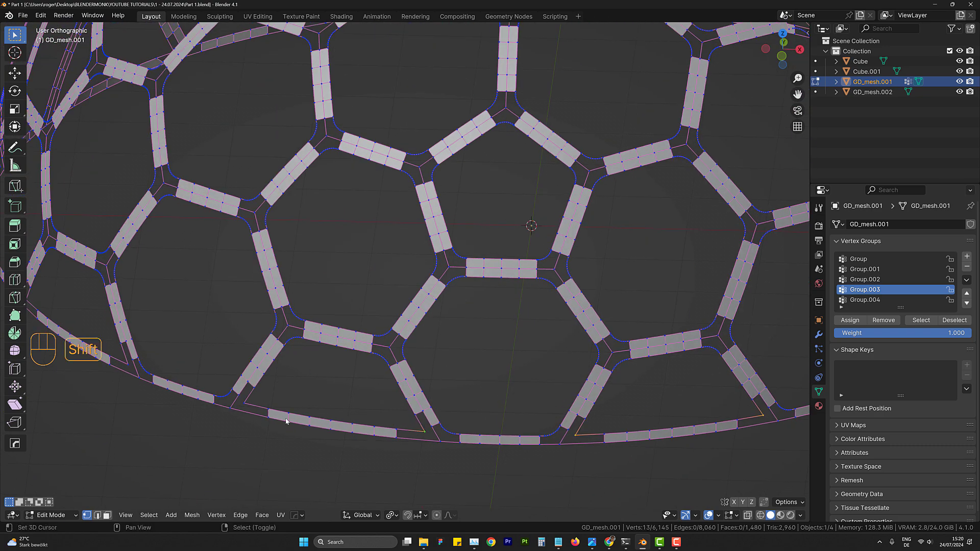
shift+right_click(247, 403)
shift+right_click(132, 364)
shift+middle_drag(177, 368, 406, 347)
middle_drag(406, 347, 454, 344)
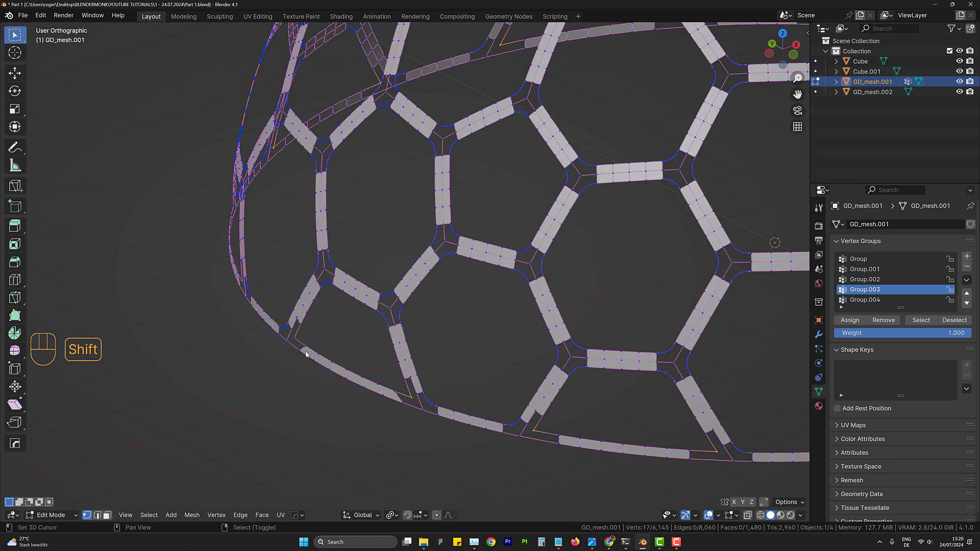
scroll(301, 341, down, 3)
middle_drag(345, 353, 443, 364)
shift+middle_drag(551, 402, 469, 315)
scroll(478, 327, up, 2)
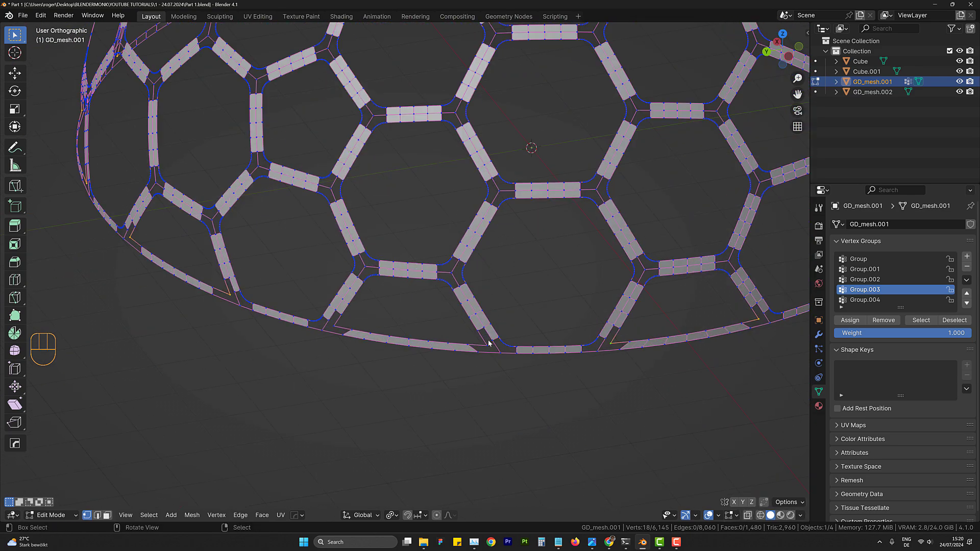
shift+right_click(488, 345)
shift+right_click(334, 326)
- Bevel the selected base-ring corner vertices with 1 segment and a width of about 0.065 m
key(Tab)
key(Tab)
key(w)
scroll(377, 321, up, 2)
key(w)
click(351, 301)
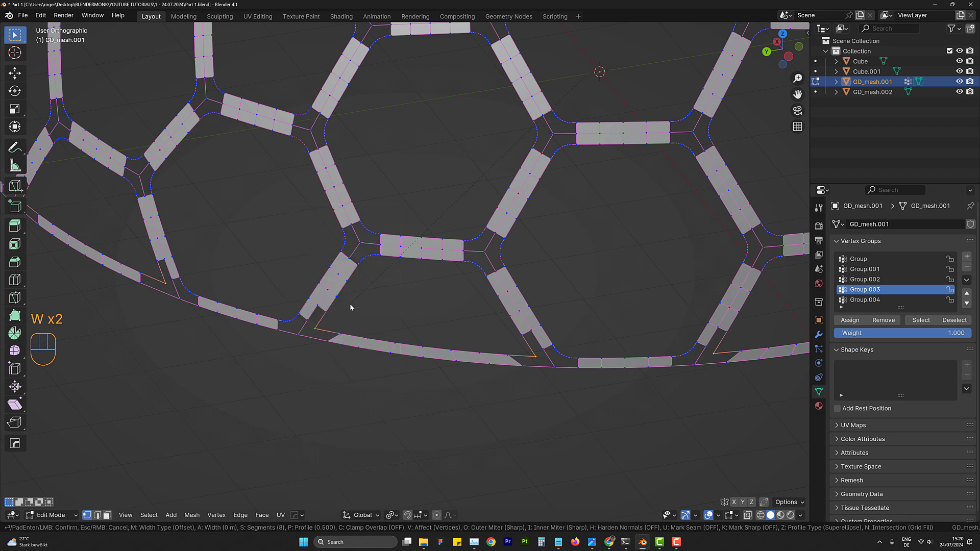
shift+middle_drag(339, 327, 365, 328)
scroll(377, 324, up, 2)
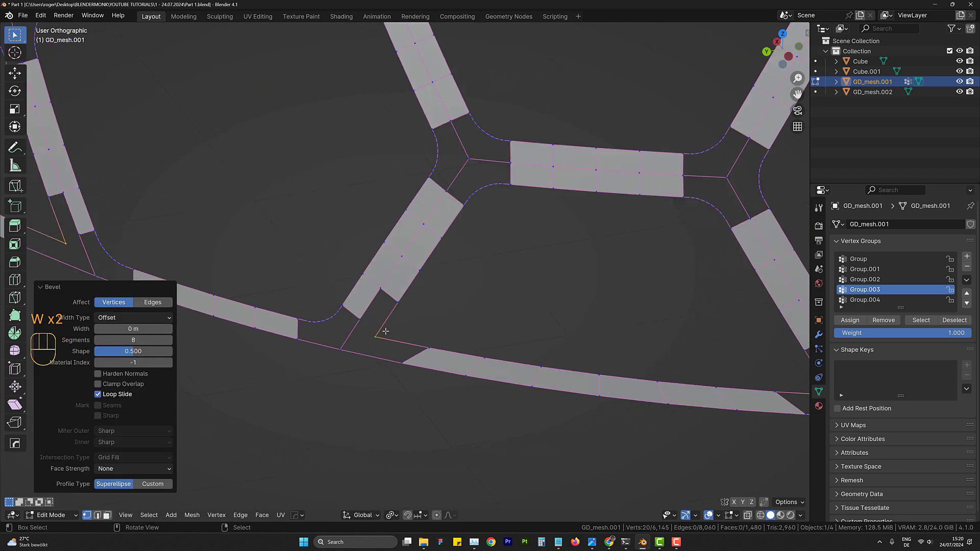
mouse_move(131, 340)
mouse_down()
mouse_move(97, 341)
mouse_move(140, 329)
mouse_up()
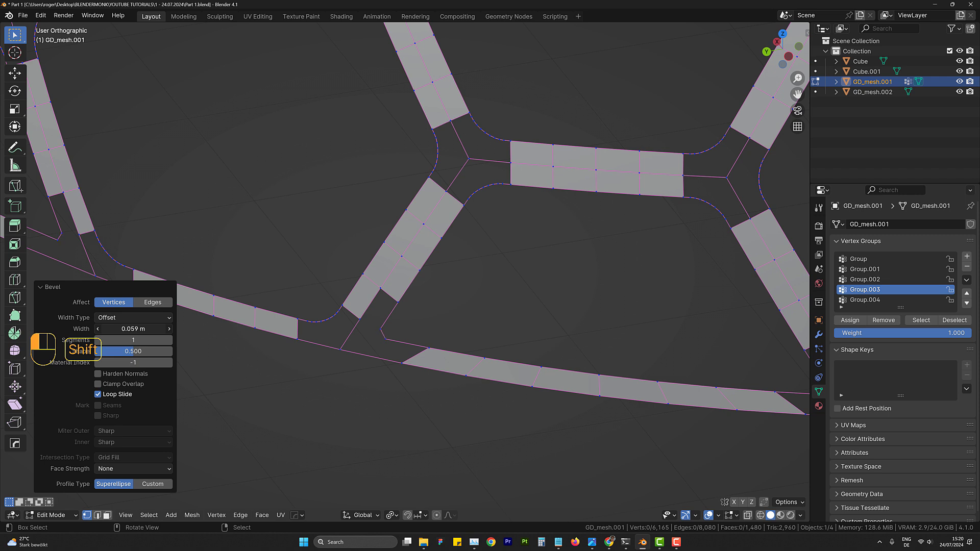
shift+drag(141, 329, 135, 327)
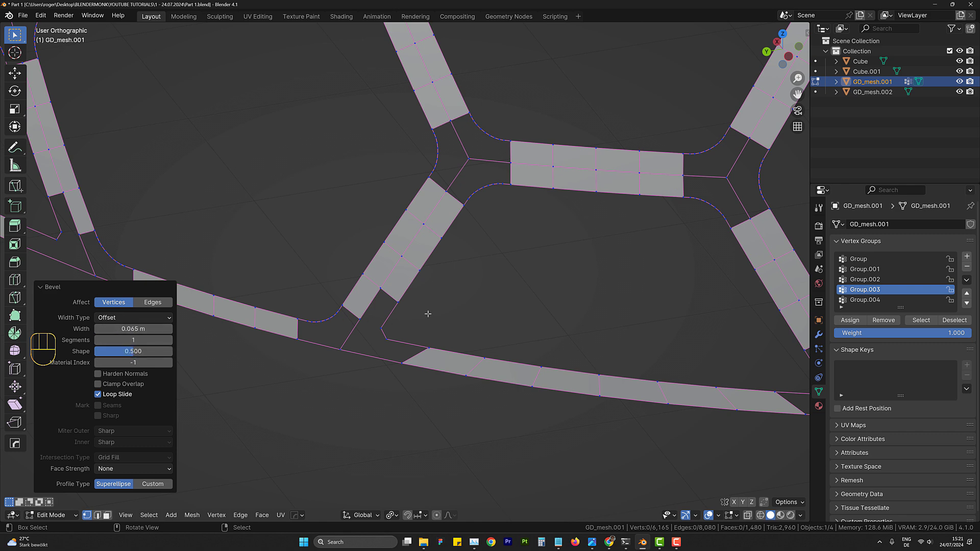
- Select the bevelled corner edges at both ends of one base-ring opening and try to redo twice
scroll(422, 313, down, 3)
shift+click(403, 326)
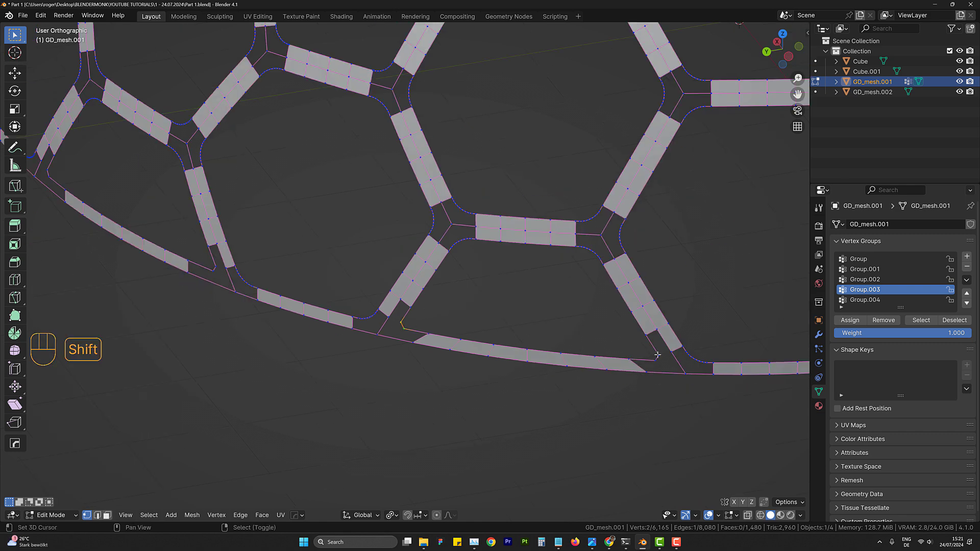
scroll(661, 360, down, 4)
scroll(364, 332, up, 5)
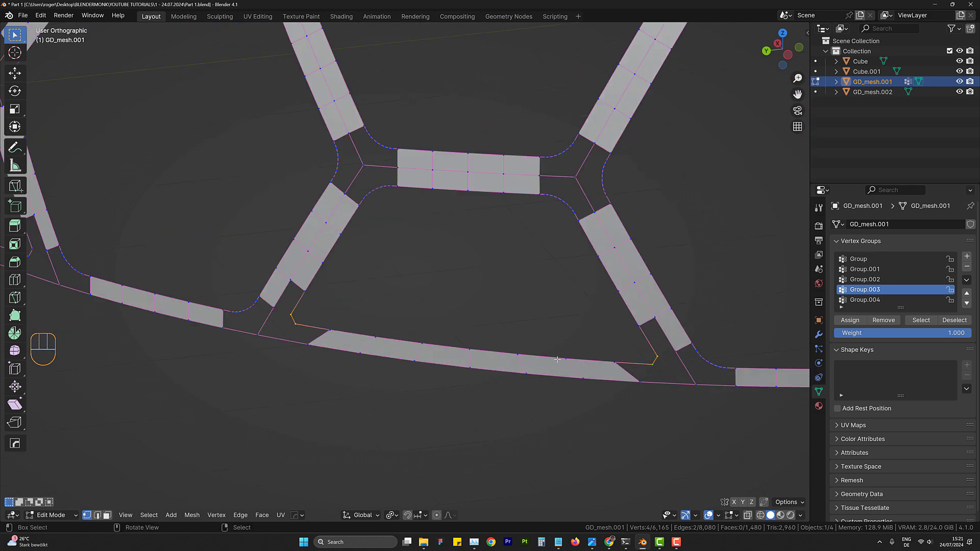
key(ctrl+y)
key(ctrl+y)
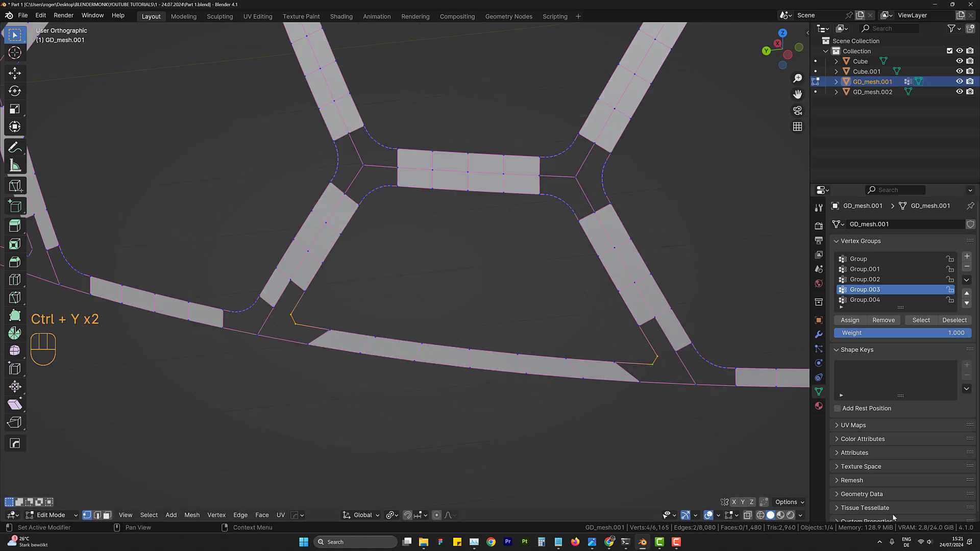
- Undo the corner-edge selections and the last bevel on the base-ring corner vertices
key(super+space)
key(ctrl+z)
key(ctrl+z)
key(ctrl+z)
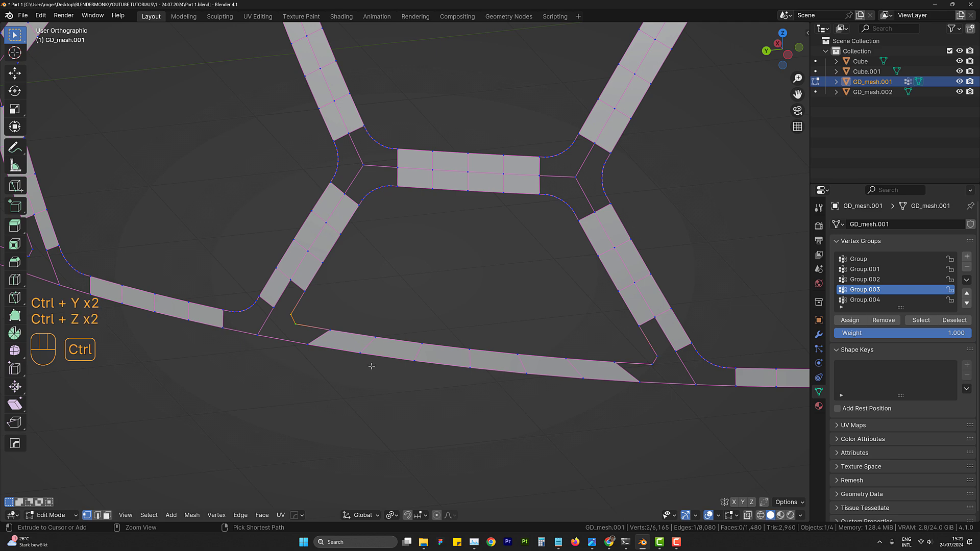
key(ctrl+z)
- Bevel the selected sharp base-ring corner vertices again with 1 segment and a width of 0.08 m
key(w)
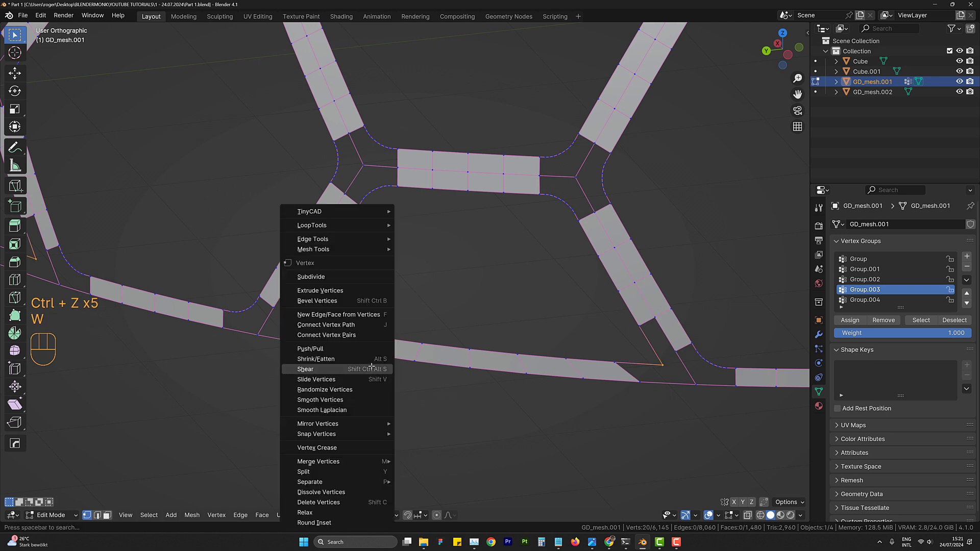
click(357, 300)
shift+drag(133, 329, 145, 328)
click(138, 329)
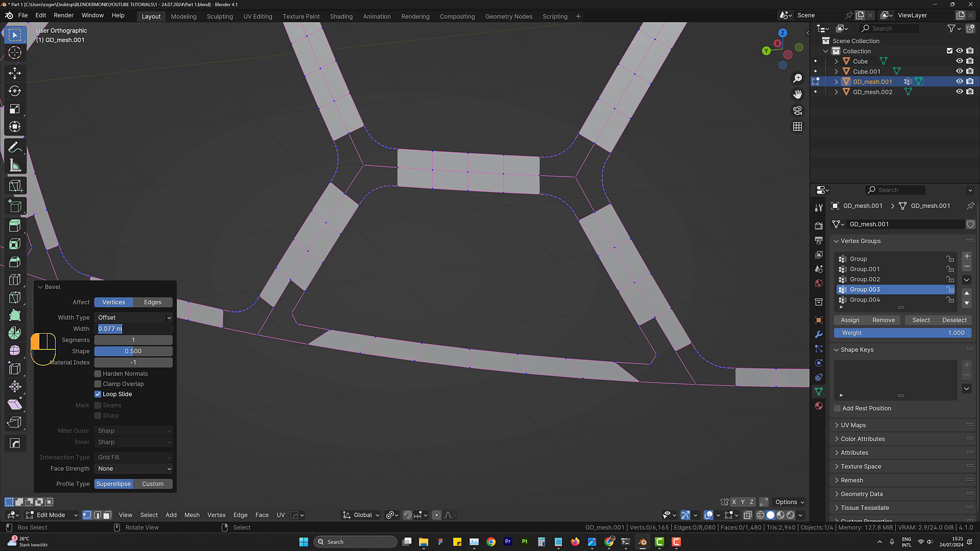
text(0.08)
key(Return)
- Select the two vertices of each bevelled corner at both ends of every base-ring opening, around the whole dome
shift+click(300, 324)
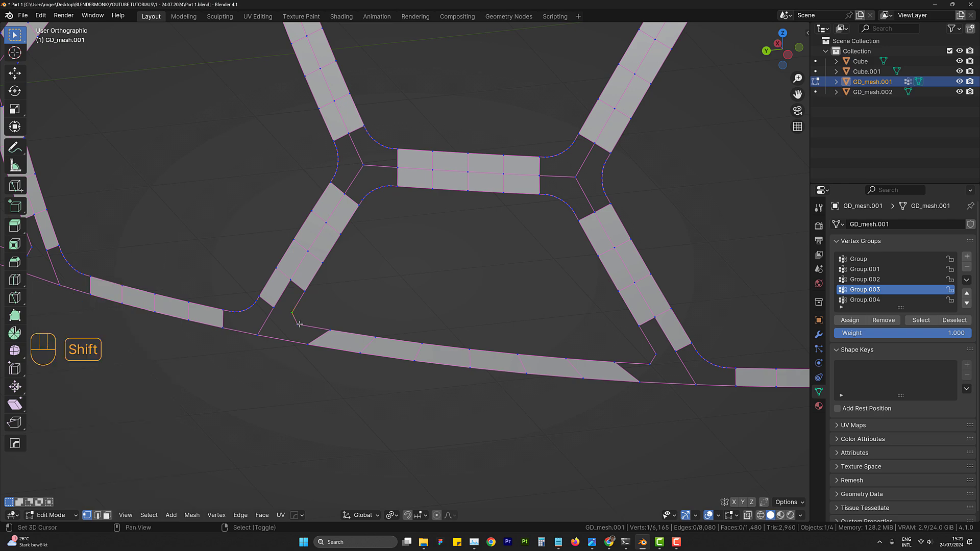
shift+click(653, 363)
scroll(651, 362, down, 5)
middle_drag(648, 362, 615, 378)
scroll(615, 379, up, 2)
shift+click(550, 363)
shift+middle_drag(552, 368, 330, 342)
shift+click(547, 337)
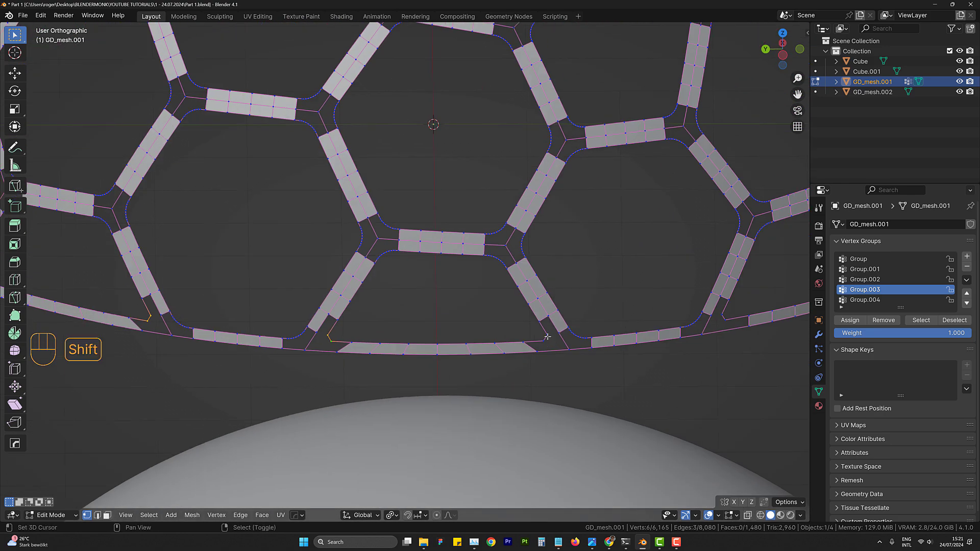
shift+click(724, 315)
shift+click(726, 320)
middle_drag(747, 357, 415, 302)
shift+click(577, 345)
shift+right_click(759, 322)
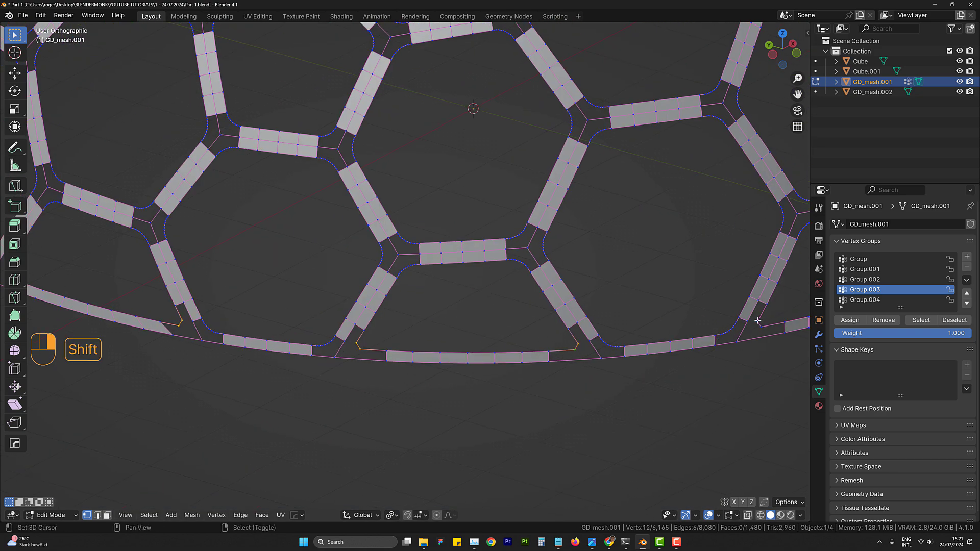
shift+right_click(761, 328)
scroll(761, 327, down, 3)
middle_drag(761, 329, 467, 219)
scroll(479, 239, up, 3)
shift+right_click(530, 329)
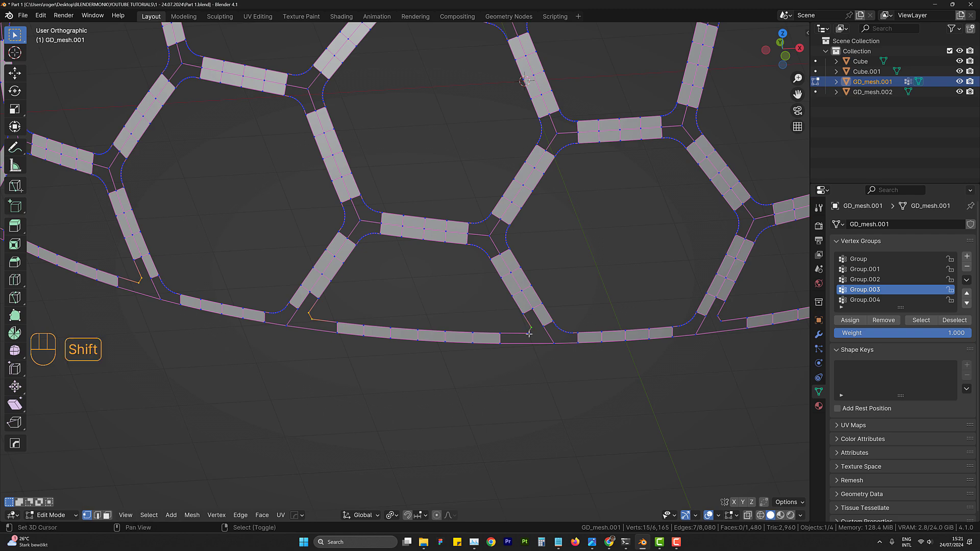
scroll(721, 321, down, 3)
middle_drag(720, 321, 654, 323)
shift+middle_drag(654, 362, 516, 306)
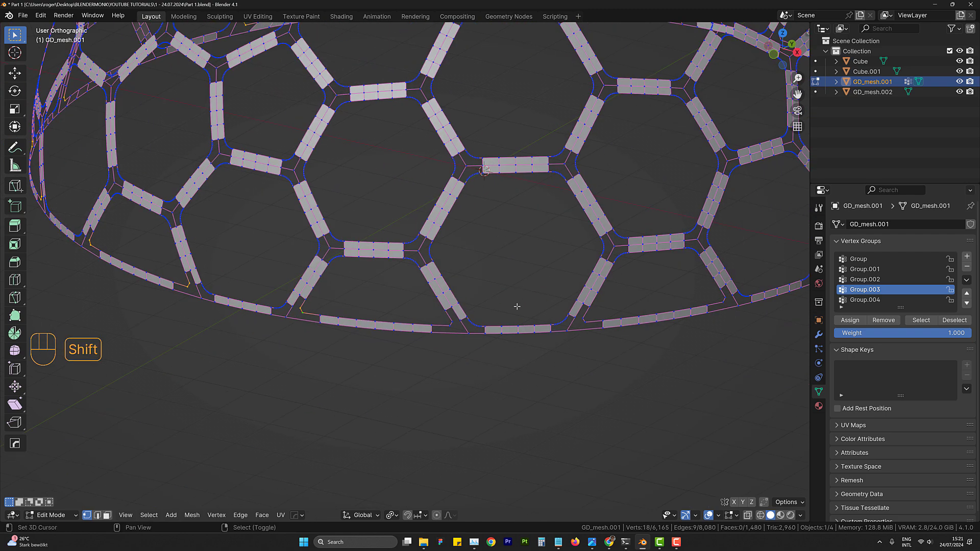
scroll(511, 309, up, 3)
shift+right_click(430, 323)
shift+right_click(622, 315)
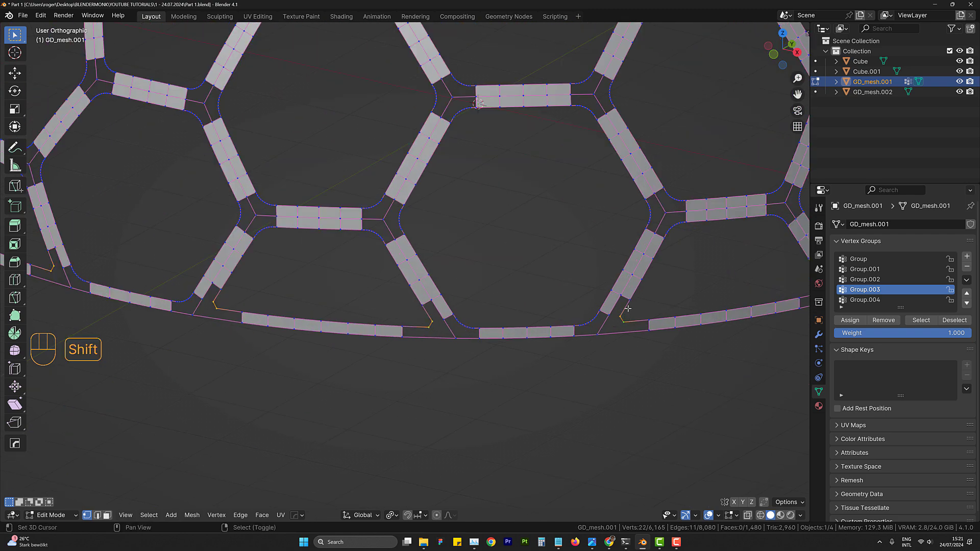
scroll(627, 308, down, 3)
scroll(451, 381, up, 3)
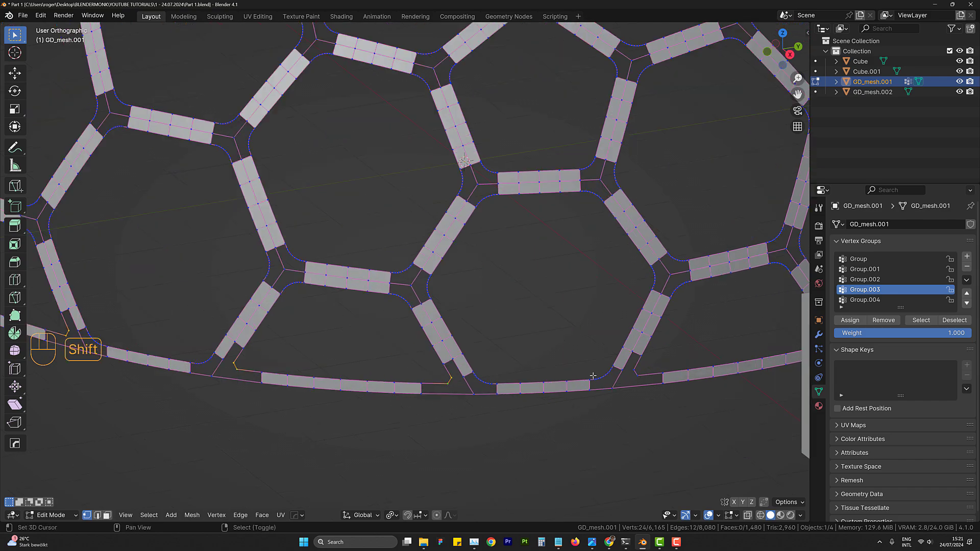
shift+right_click(634, 372)
shift+right_click(637, 377)
scroll(610, 352, down, 5)
middle_drag(597, 347, 531, 359)
scroll(515, 382, up, 3)
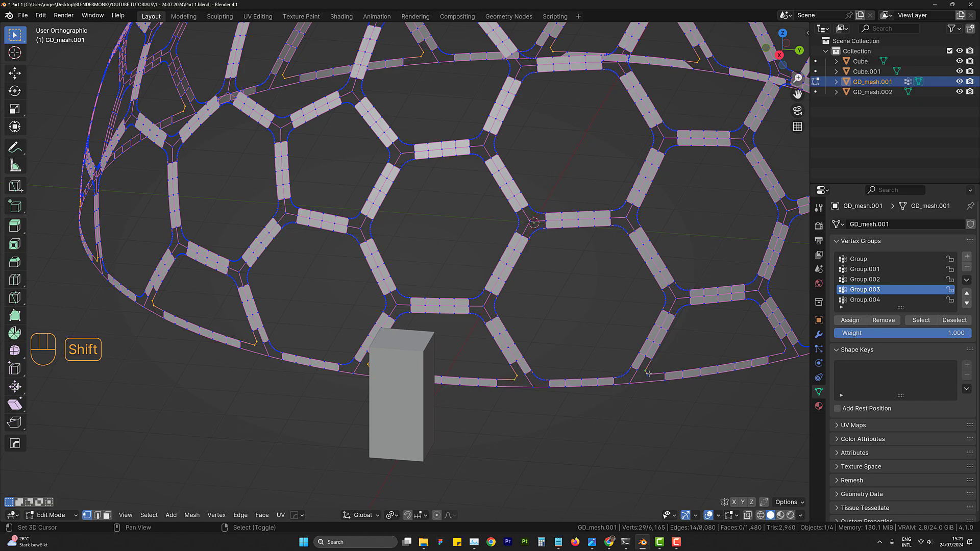
shift+right_click(783, 350)
middle_drag(784, 350, 607, 387)
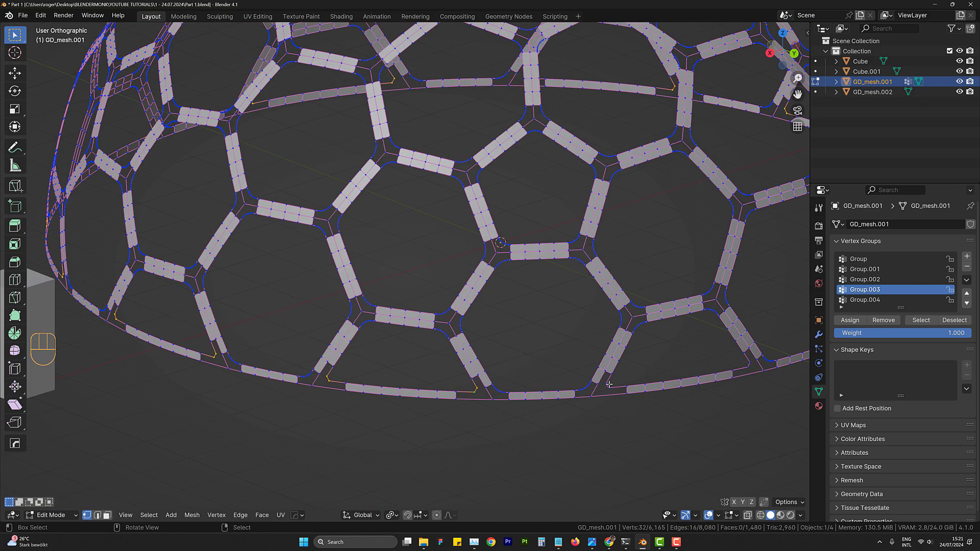
middle_drag(748, 367, 609, 397)
shift+right_click(727, 376)
shift+right_click(741, 374)
scroll(472, 404, up, 4)
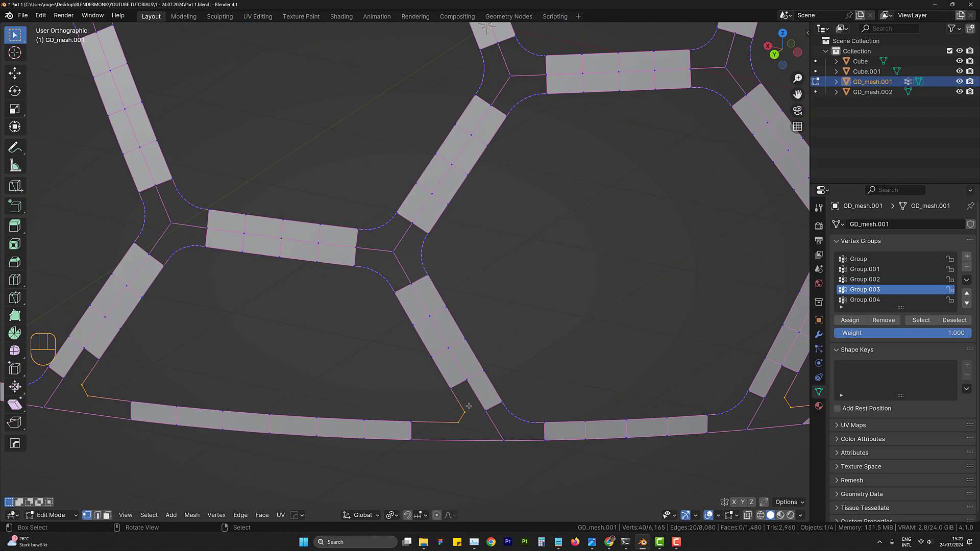
- Bevel the selected base-ring corner vertices with 6 segments, Clamp Overlap enabled and a width of about 0.035 m
key(w)
click(430, 300)
click(402, 286)
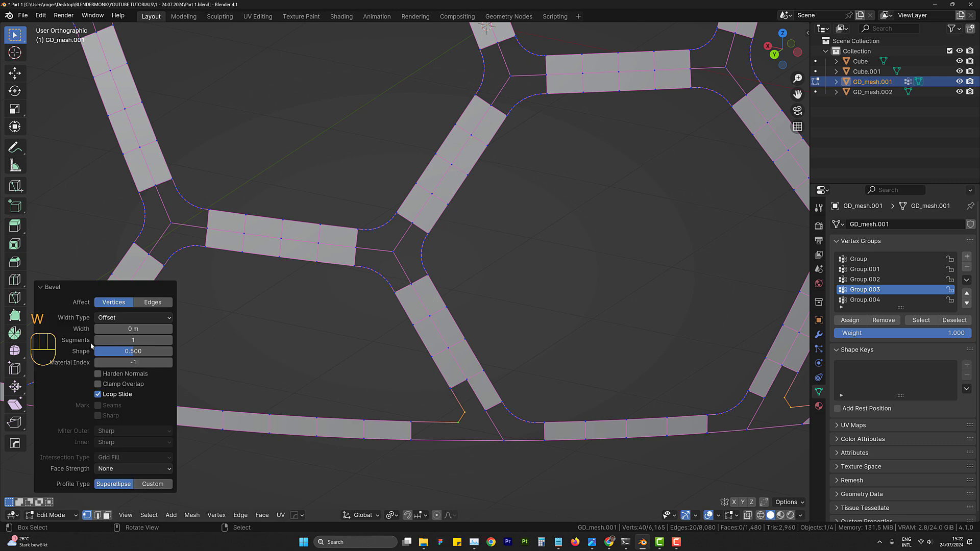
click(118, 339)
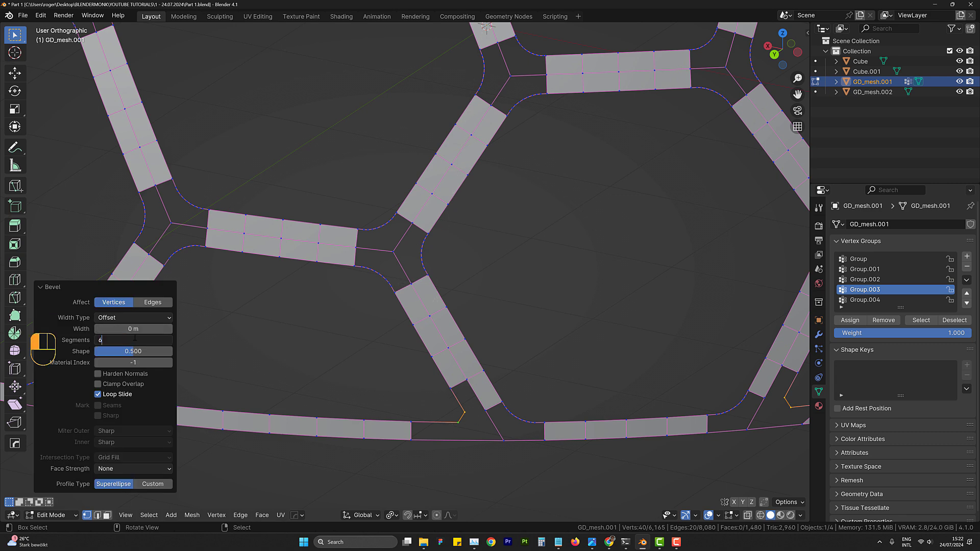
key(Return)
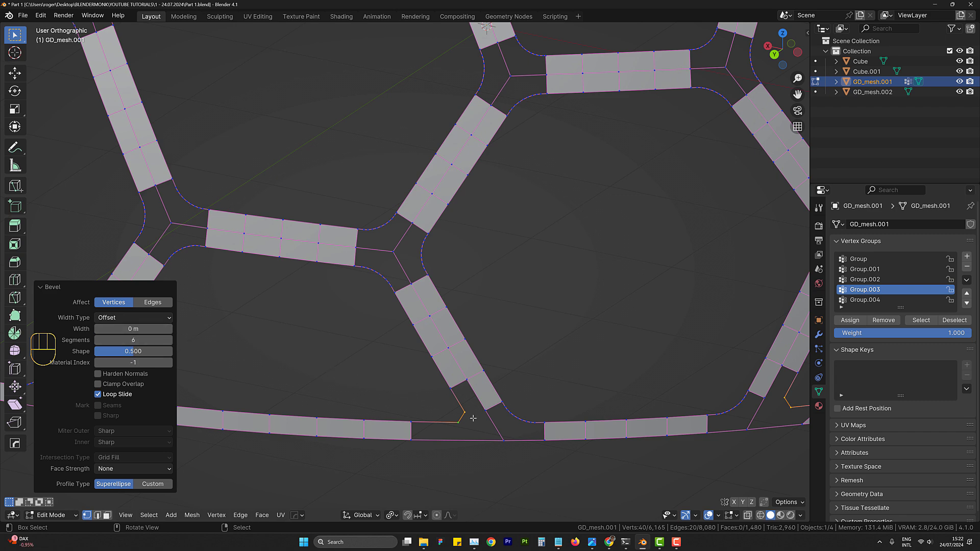
shift+drag(131, 329, 148, 328)
click(97, 384)
scroll(443, 404, up, 10)
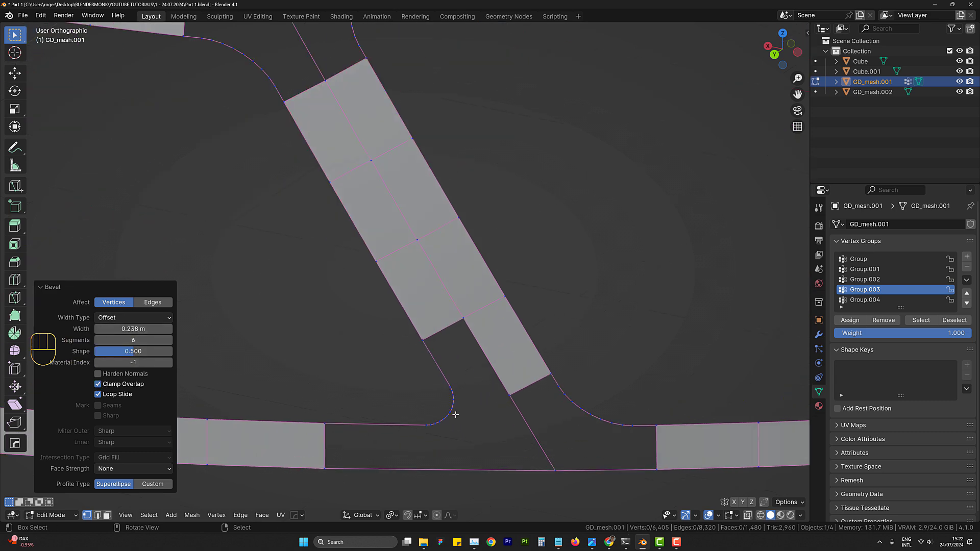
scroll(443, 404, up, 6)
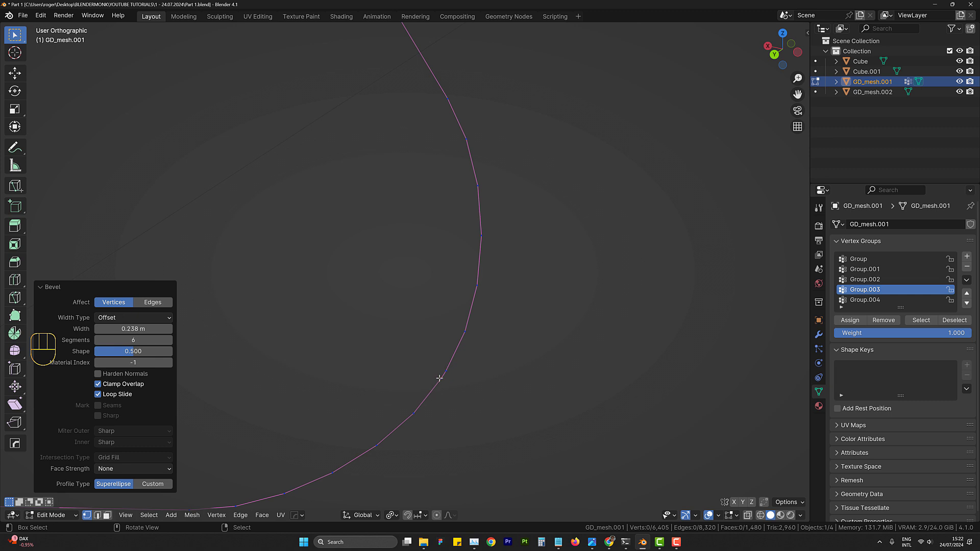
shift+drag(132, 329, 130, 328)
scroll(481, 320, down, 10)
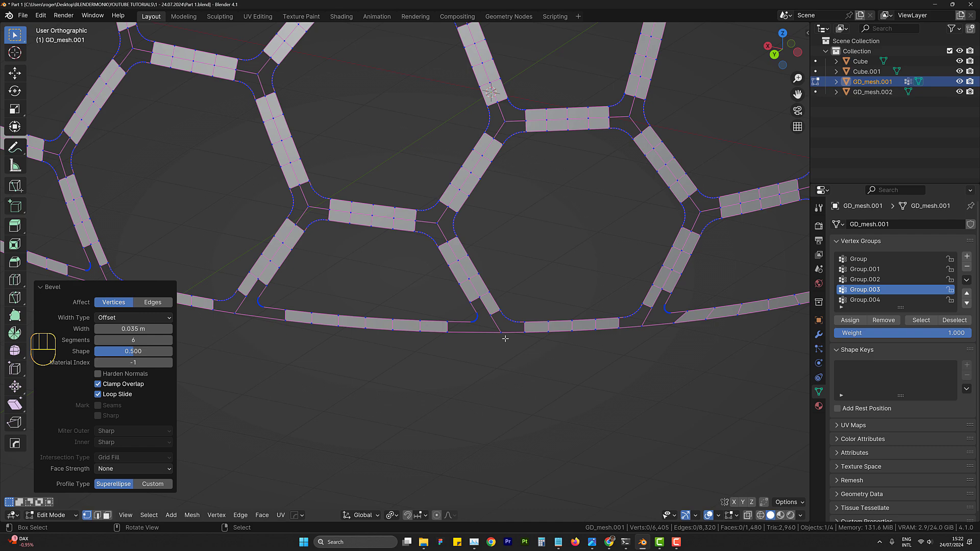
- Clear the selection and select the rounded inner-corner vertices stored in vertex group Group.003
key(a)
key(alt+a)
scroll(487, 322, down, 3)
shift+middle_drag(455, 268, 437, 322)
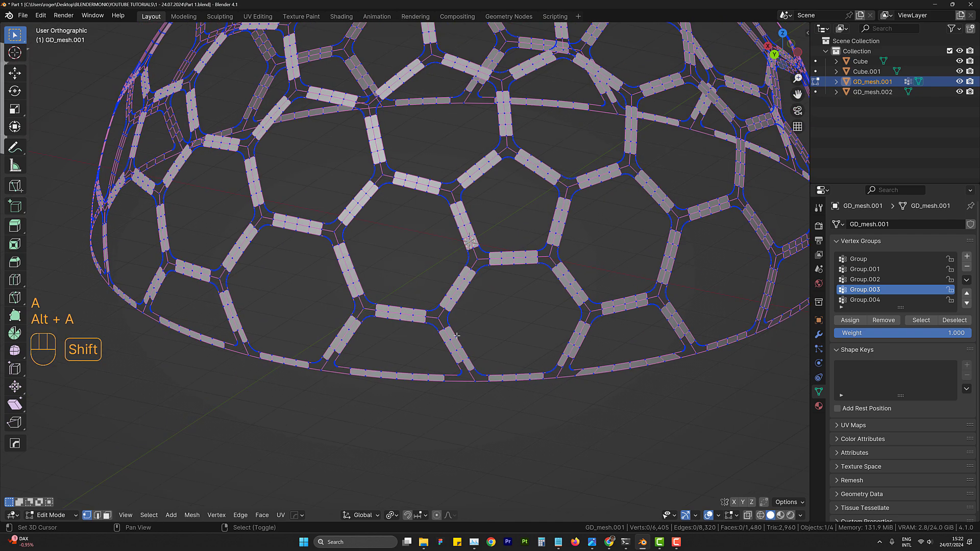
scroll(436, 322, up, 3)
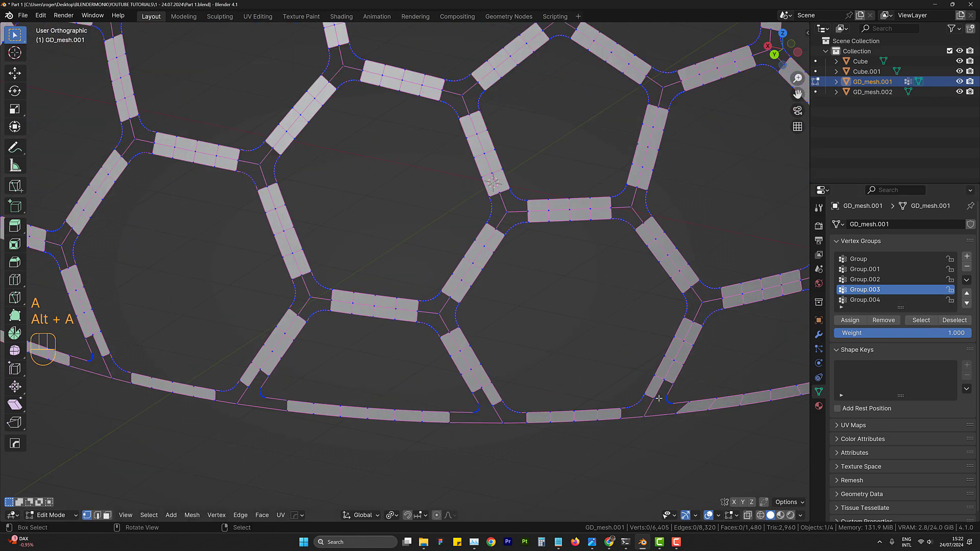
scroll(673, 377, down, 7)
scroll(673, 377, up, 10)
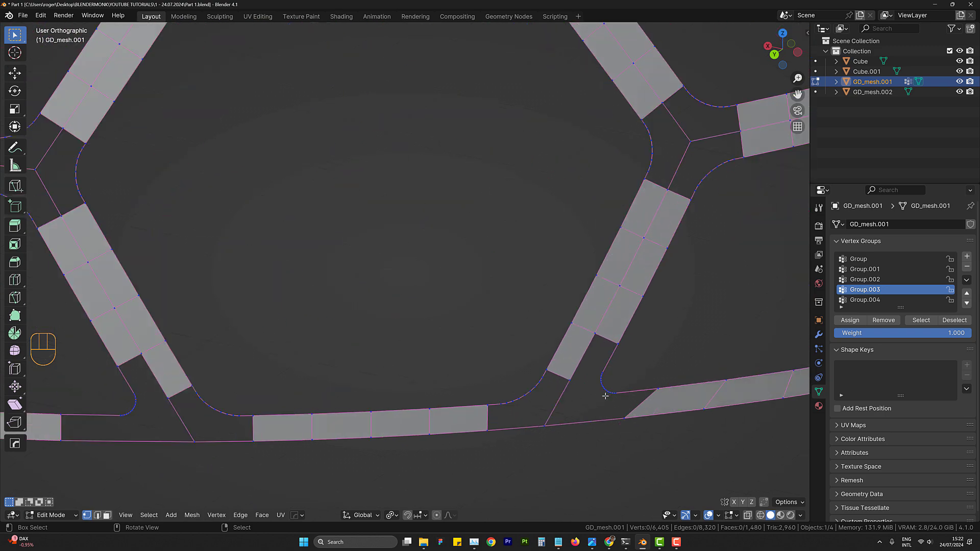
click(920, 321)
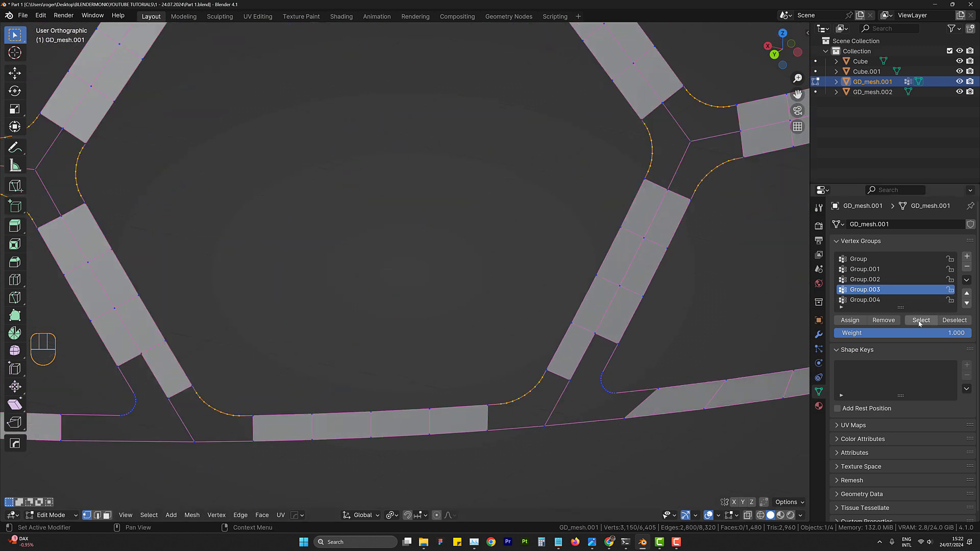
scroll(714, 307, down, 3)
- Try adding vertex group Group.004 to the selection, and try growing and shrinking the selection
click(878, 300)
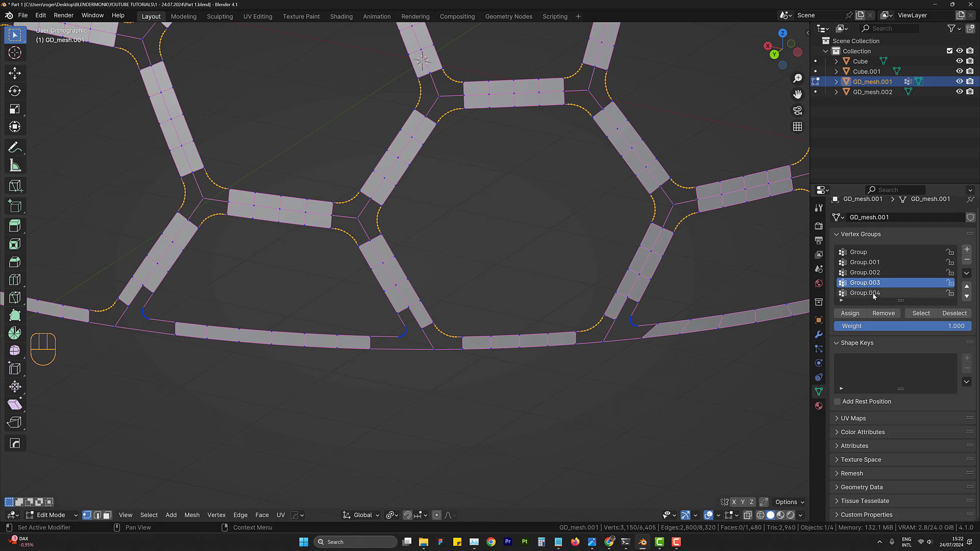
click(920, 314)
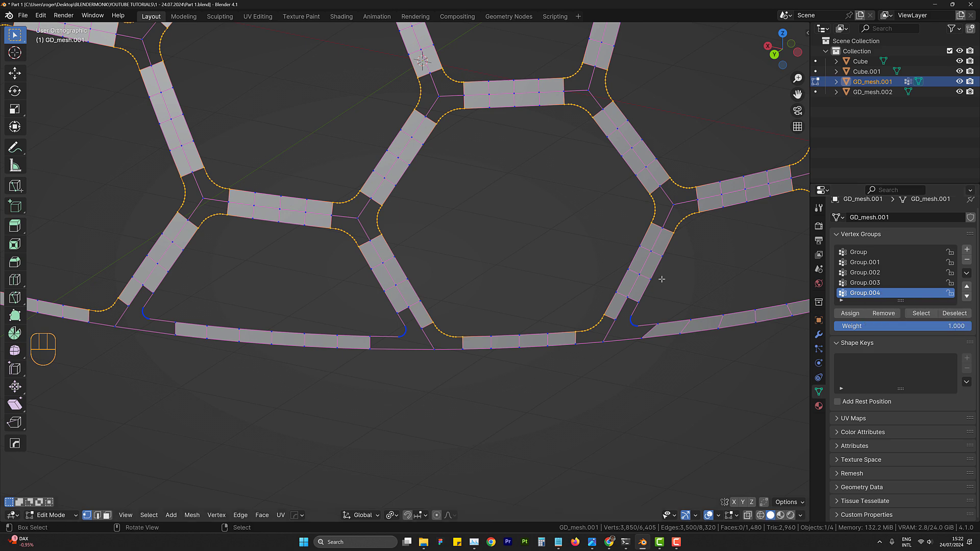
key(ctrl+z)
key(ctrl+KP_Add)
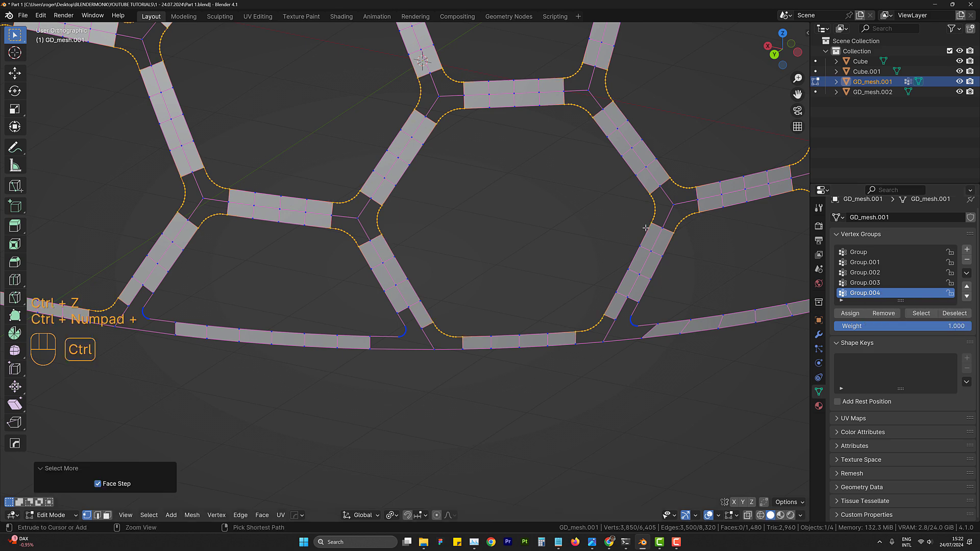
key(ctrl+KP_Add)
key(ctrl+KP_Subtract)
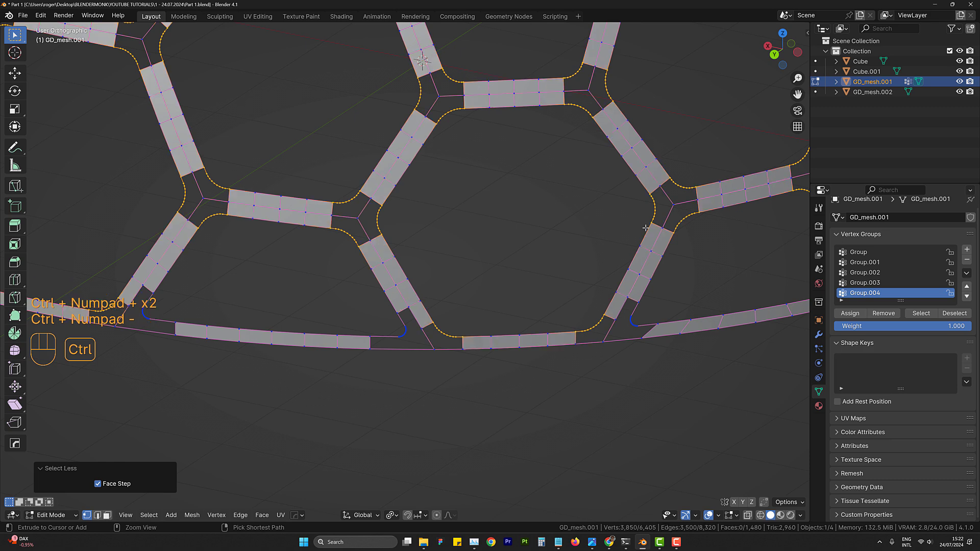
key(ctrl+KP_Subtract)
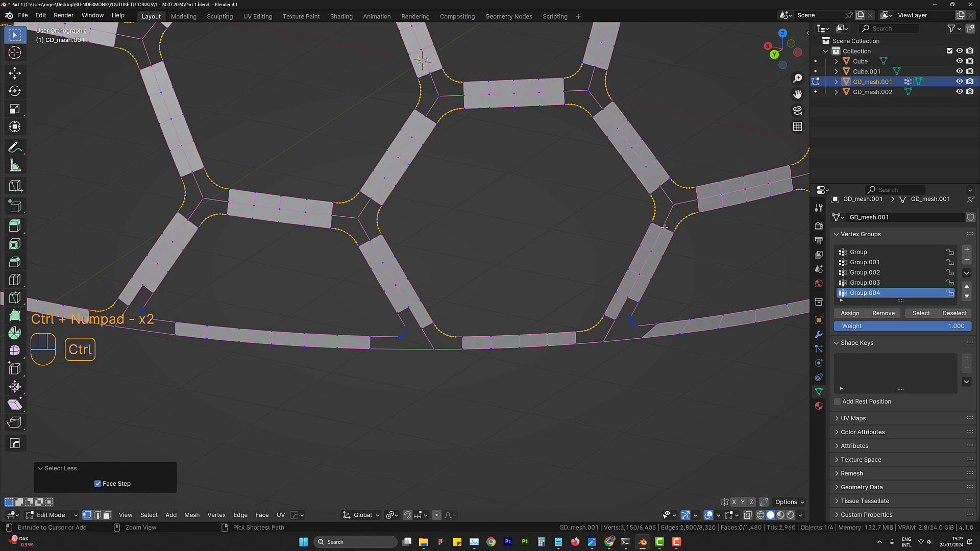
- Add the vertices of vertex group Group.002 to the selection and grow the selection once
click(876, 281)
click(868, 272)
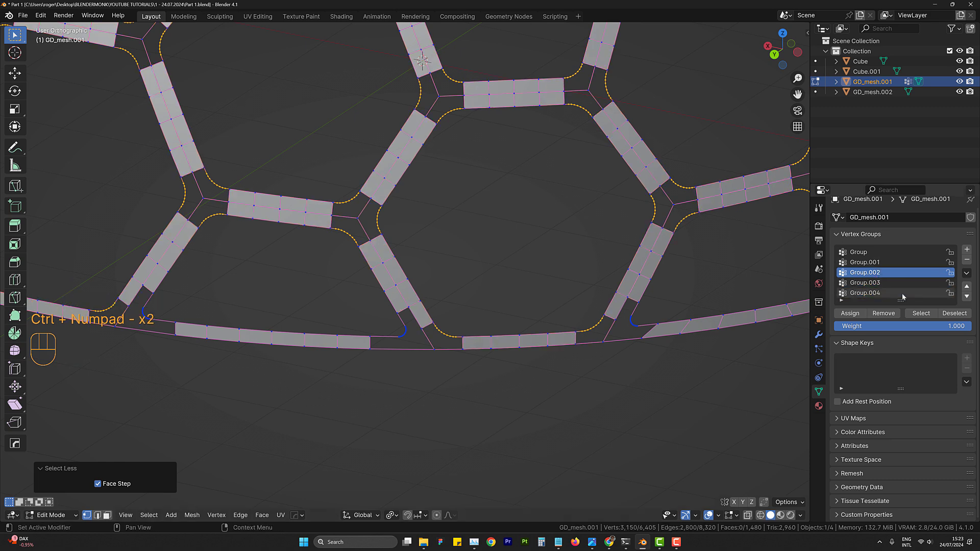
click(921, 313)
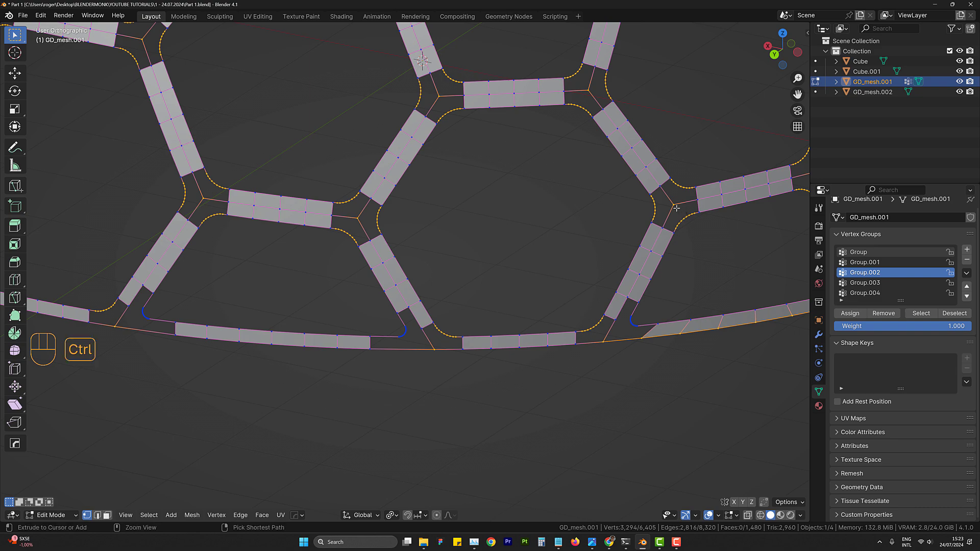
key(ctrl+KP_Add)
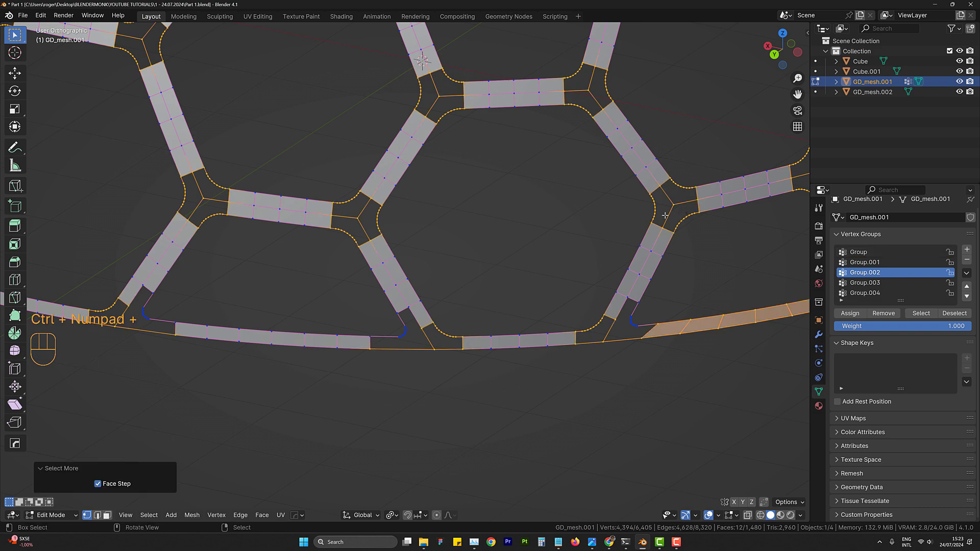
- Deselect the base-ring strip faces caught in the grown selection using Circle Select
scroll(665, 215, down, 5)
shift+middle_drag(658, 270, 514, 336)
scroll(440, 332, up, 2)
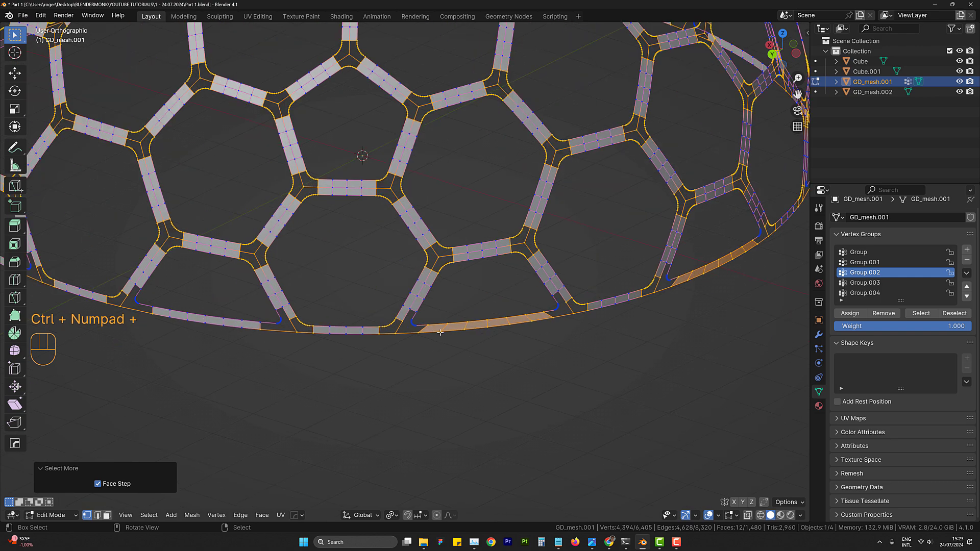
key(c)
mouse_move(438, 333)
middle_down()
mouse_move(517, 327)
mouse_move(483, 332)
middle_up()
right_click(517, 327)
key(c)
middle_drag(559, 327, 644, 308)
right_click(644, 307)
middle_drag(644, 308, 577, 317)
- Remove the remaining selected base-ring strip faces from the selection with Circle Select
scroll(477, 328, up, 3)
key(c)
click(462, 327)
middle_drag(691, 350, 643, 349)
- Add the unselected rounded corner vertices of the junctions all around the base ring to the selection with Circle Select
key(c)
click(385, 317)
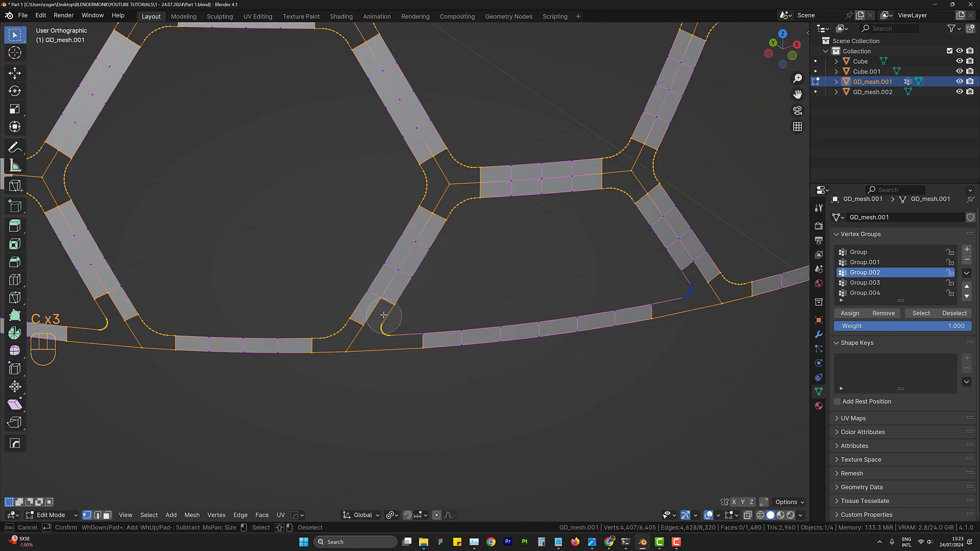
right_click(386, 317)
middle_drag(582, 334, 543, 340)
key(c)
click(449, 325)
right_click(449, 324)
click(358, 346)
middle_drag(664, 344, 649, 368)
key(c)
click(490, 320)
key(c)
click(490, 322)
key(c)
click(484, 337)
key(c)
click(535, 324)
key(c)
click(430, 360)
middle_drag(587, 361, 554, 362)
key(c)
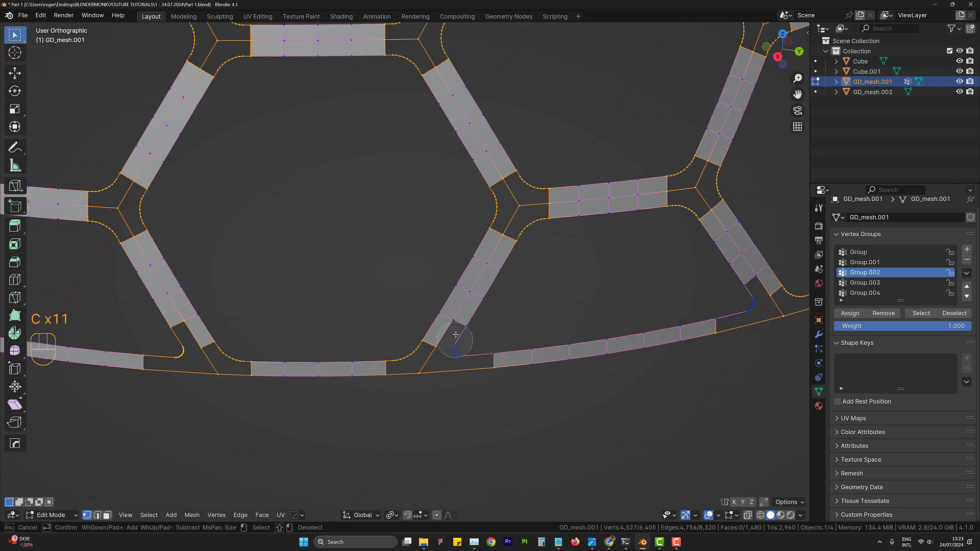
click(461, 343)
mouse_move(655, 370)
middle_down()
mouse_move(580, 369)
mouse_move(632, 368)
mouse_move(606, 369)
mouse_move(581, 352)
middle_up()
key(c)
click(531, 352)
key(c)
click(557, 358)
key(c)
click(510, 361)
key(c)
click(563, 364)
right_click(567, 364)
key(c)
click(488, 363)
key(c)
click(590, 332)
scroll(631, 334, down, 4)
scroll(602, 342, up, 4)
key(c)
click(532, 335)
key(c)
click(557, 333)
key(c)
middle_drag(751, 327, 720, 329)
key(c)
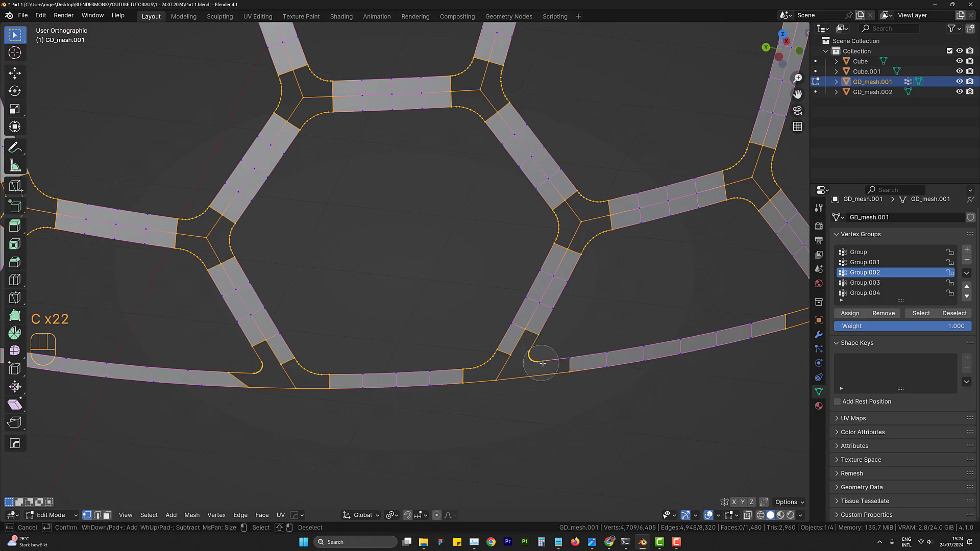
click(542, 361)
right_click(544, 361)
middle_drag(631, 368, 599, 367)
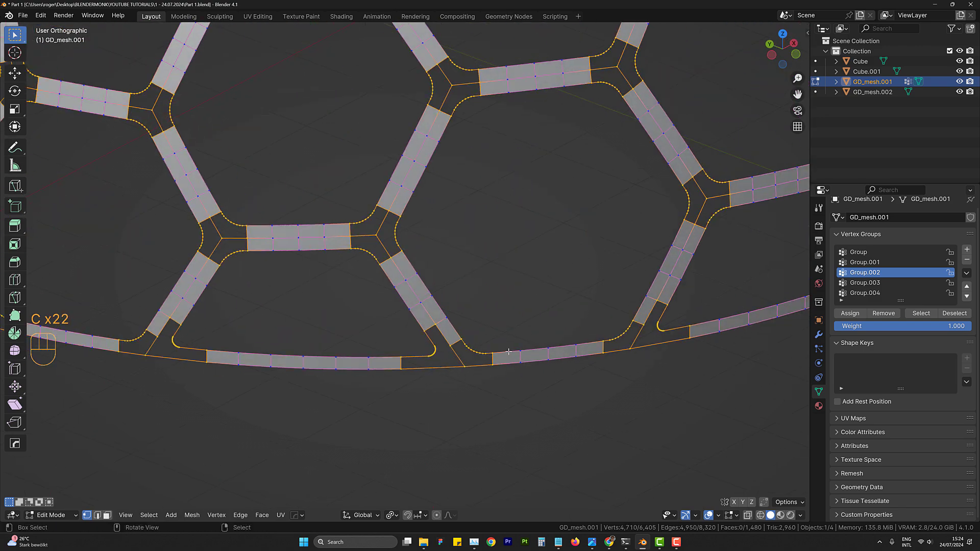
- Fill all selected strut junctions with faces and return to Object Mode
key(f)
scroll(498, 342, down, 5)
middle_drag(497, 342, 518, 323)
key(KP_1)
key(Tab)
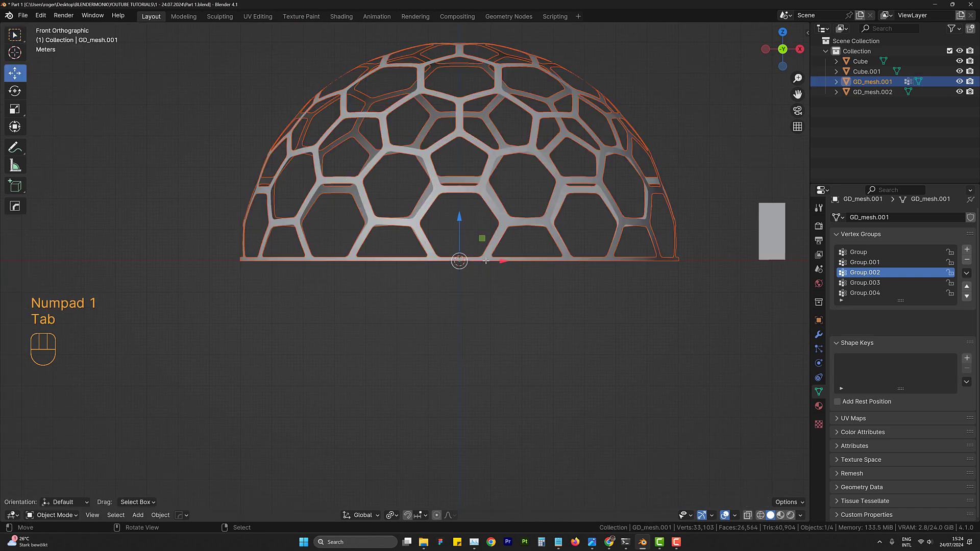
shift+middle_drag(485, 261, 506, 294)
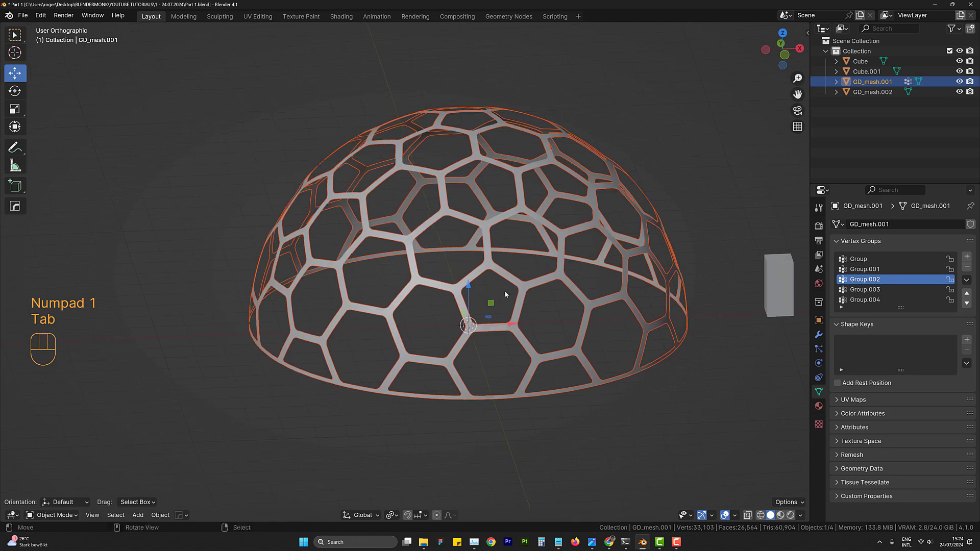
scroll(505, 294, up, 6)
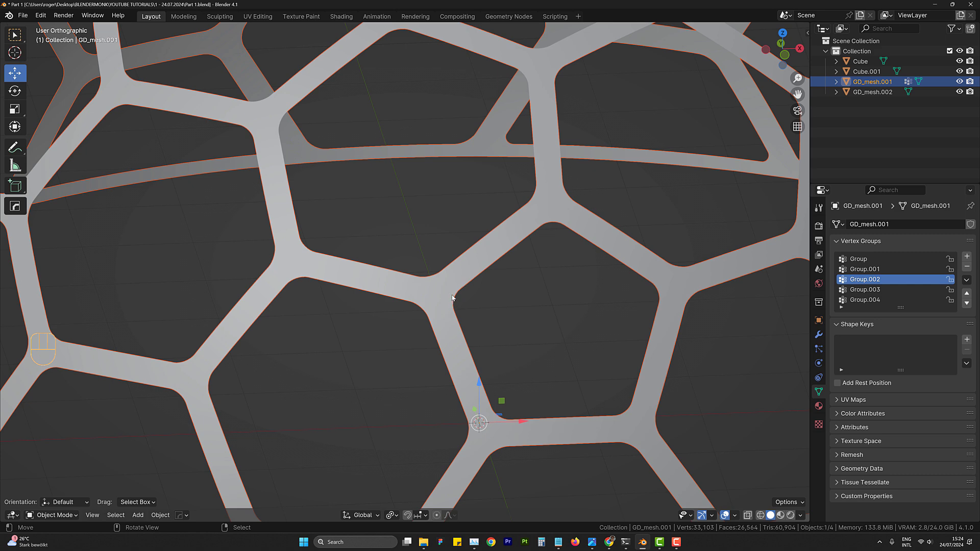
scroll(452, 298, down, 7)
middle_drag(480, 305, 494, 309)
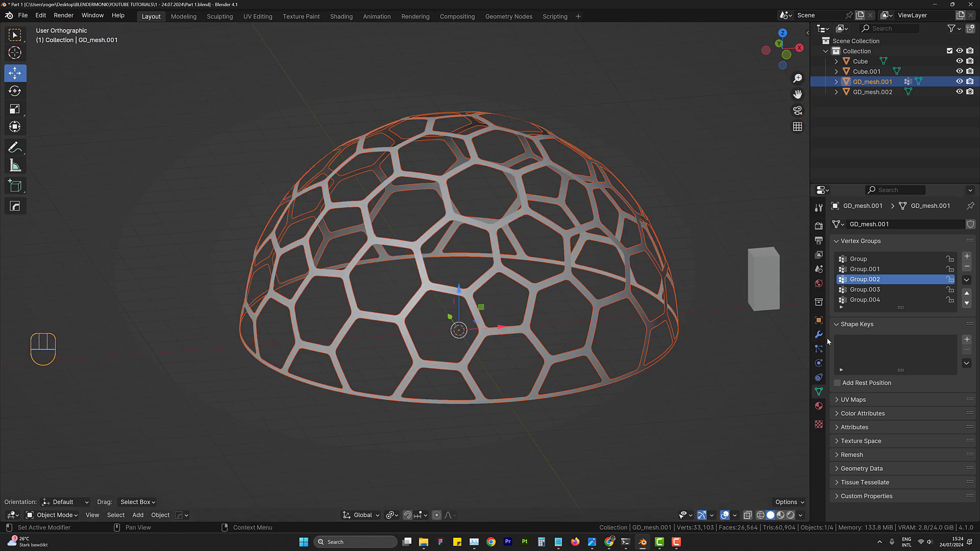
- Add a Solidify modifier to the dome frame and set its thickness to -0.155 m
click(819, 335)
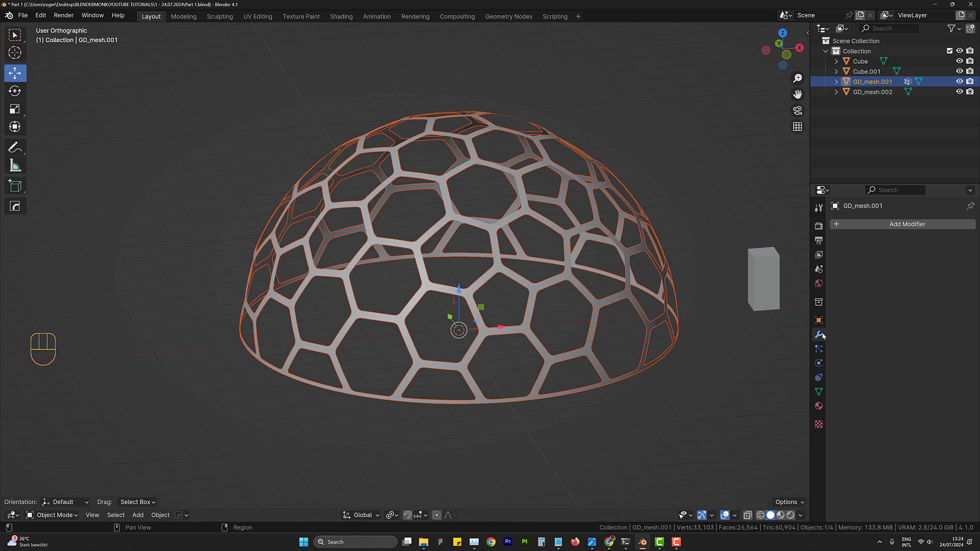
click(881, 224)
mouse_move(837, 264)
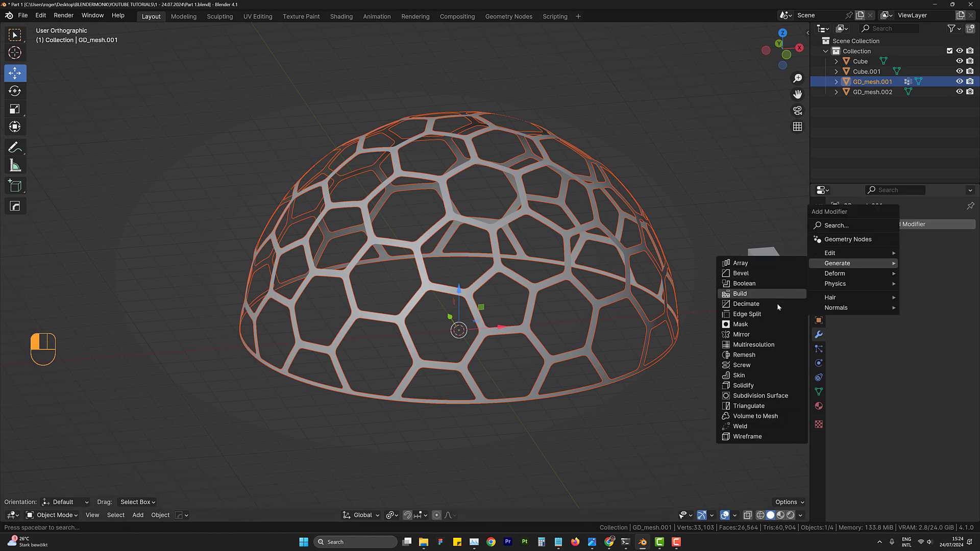
click(757, 385)
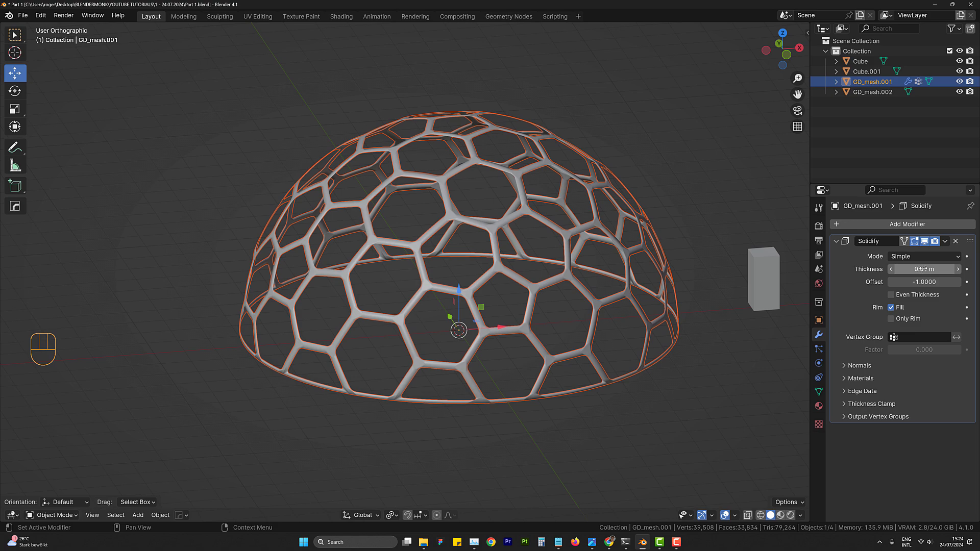
shift+drag(922, 271, 897, 270)
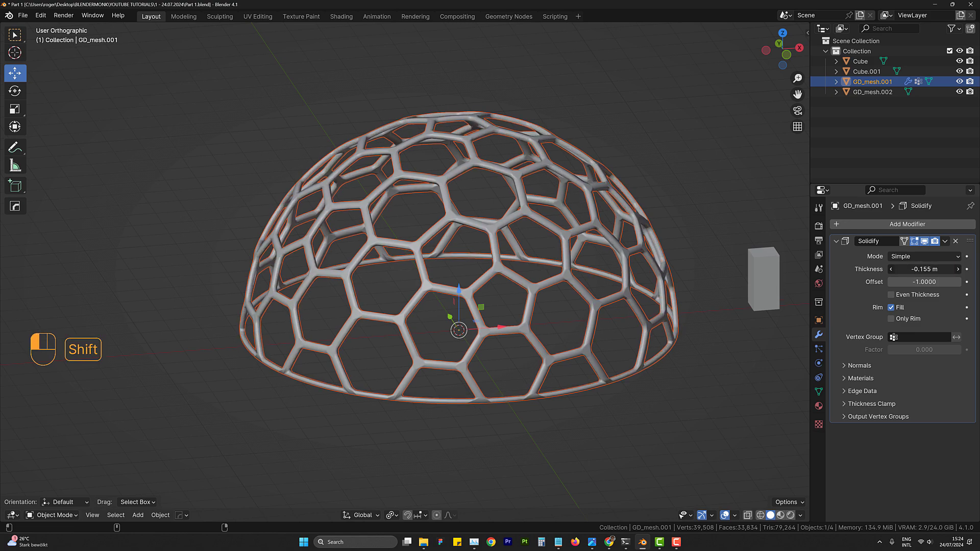
- Add a Smooth by Angle modifier to the solidified dome frame
middle_drag(542, 220, 560, 196)
scroll(572, 171, up, 8)
scroll(470, 236, up, 2)
scroll(461, 238, down, 12)
shift+middle_drag(463, 275, 468, 250)
scroll(467, 250, up, 4)
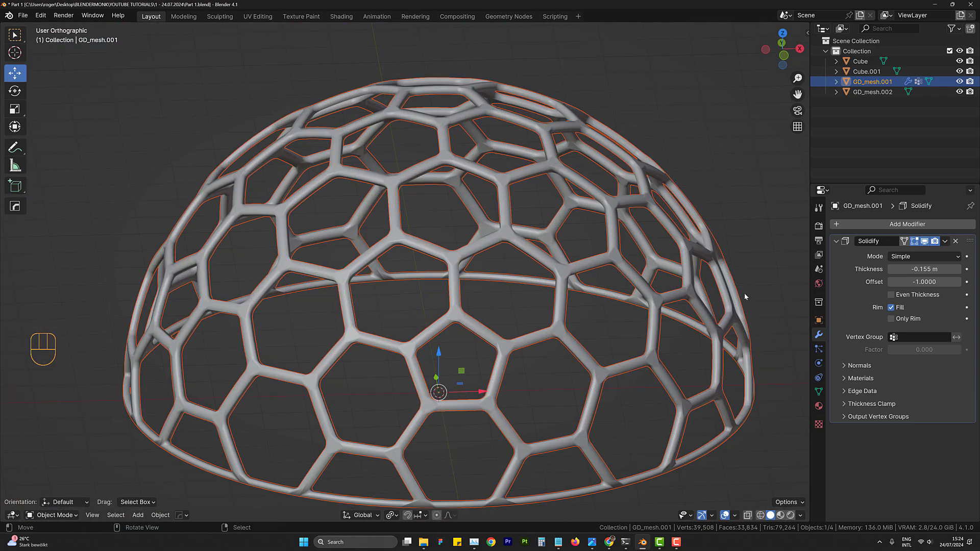
click(899, 226)
mouse_move(901, 227)
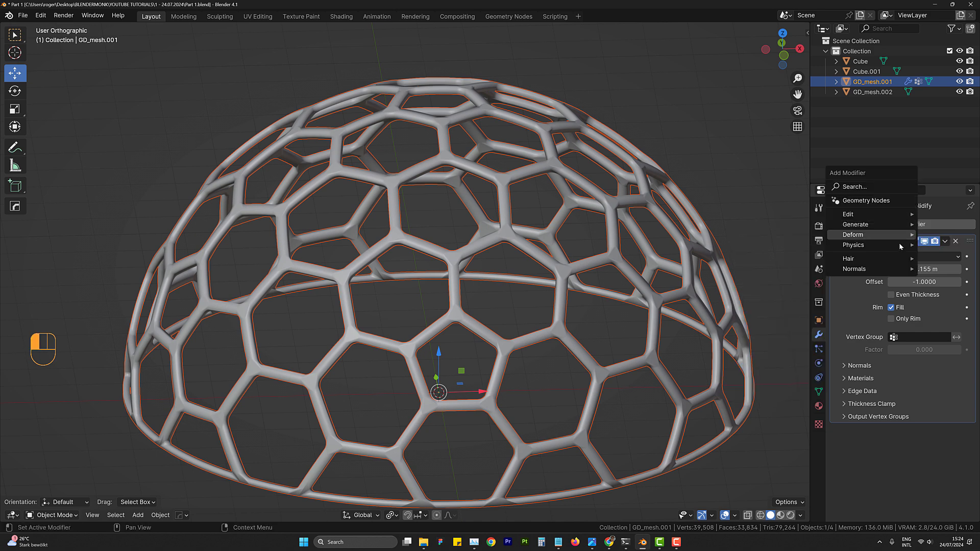
mouse_move(897, 268)
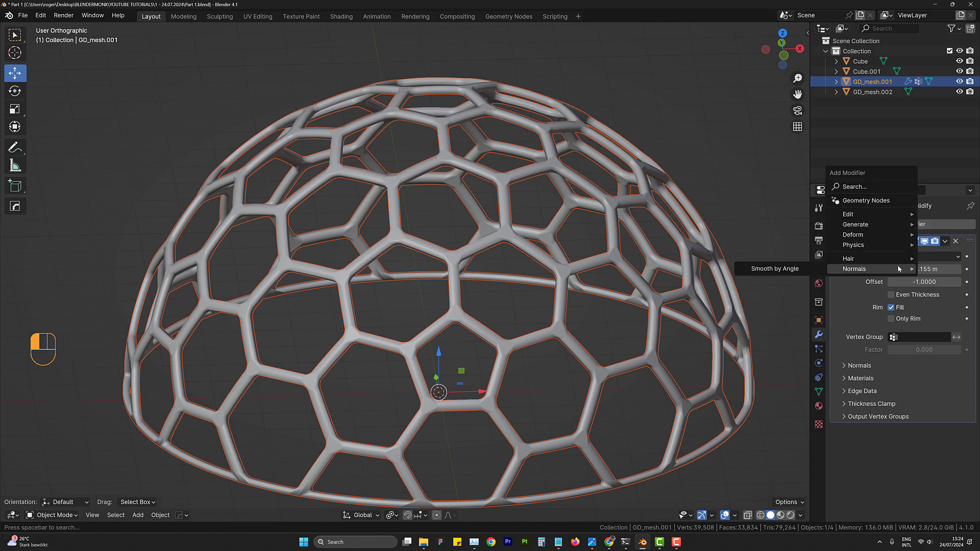
click(794, 268)
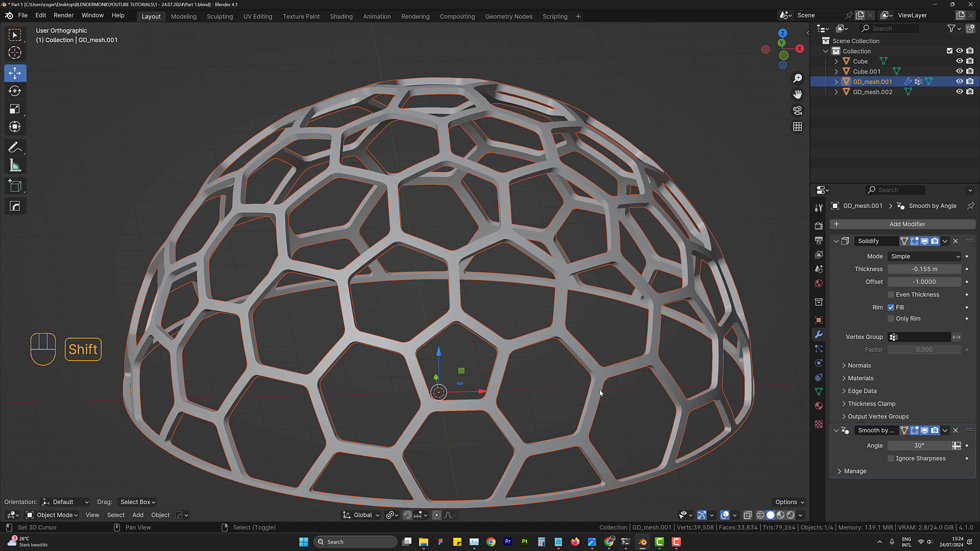
- Add a Bevel modifier to the dome frame after the smoothing modifier
shift+middle_drag(533, 467, 551, 376)
scroll(375, 372, up, 2)
scroll(408, 335, down, 3)
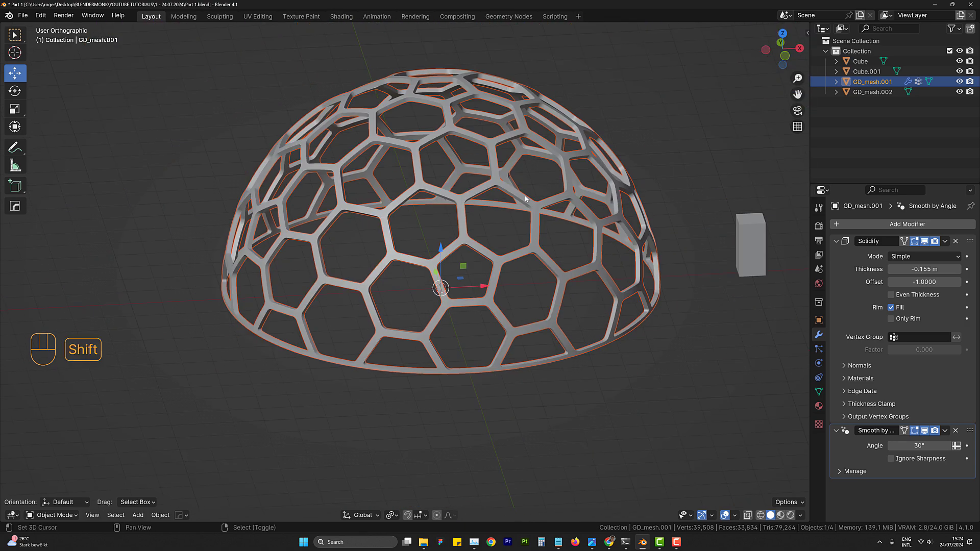
shift+middle_drag(524, 195, 516, 273)
middle_drag(514, 270, 456, 206)
scroll(449, 197, up, 3)
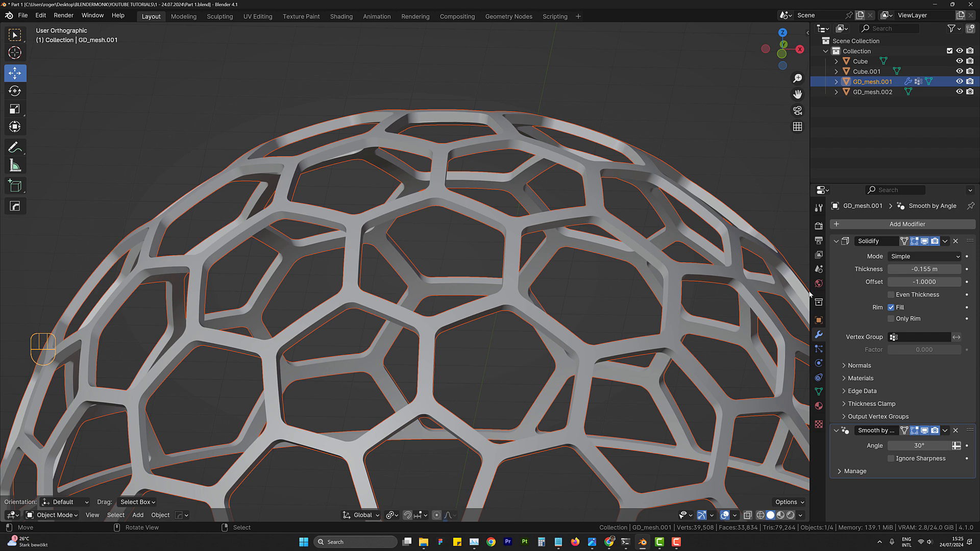
click(885, 226)
mouse_move(886, 230)
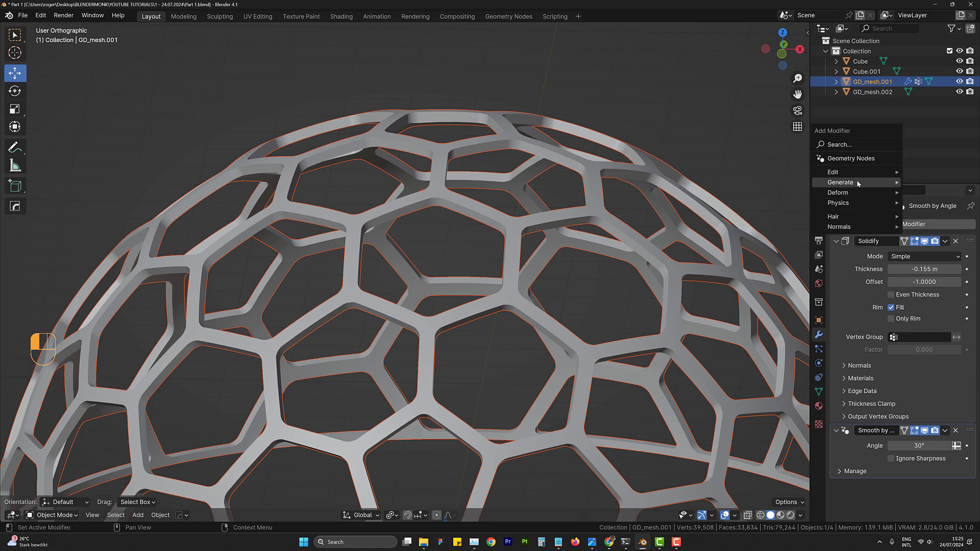
mouse_move(857, 183)
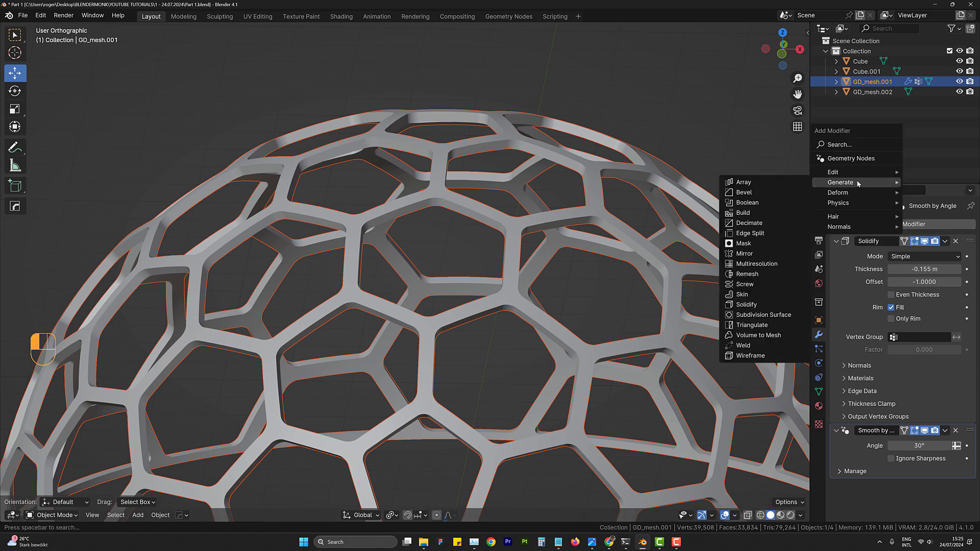
click(777, 192)
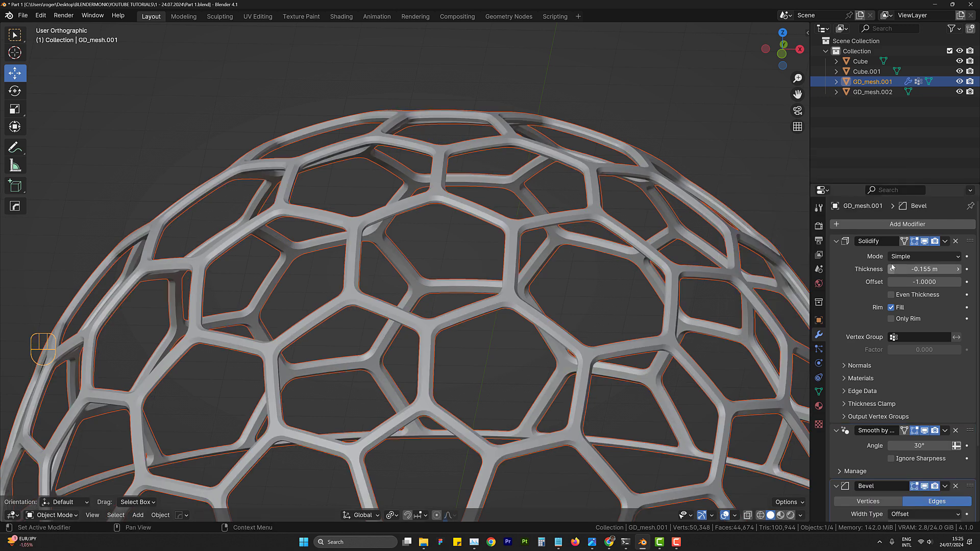
- Set the dome frame's bevel to 6 segments with an amount of 0.021 m
scroll(911, 307, down, 5)
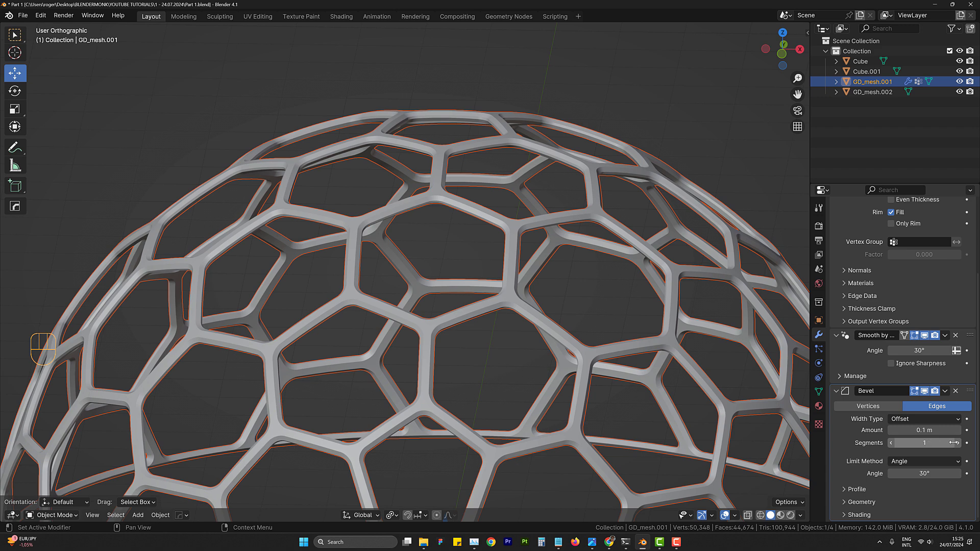
click(932, 442)
text(6)
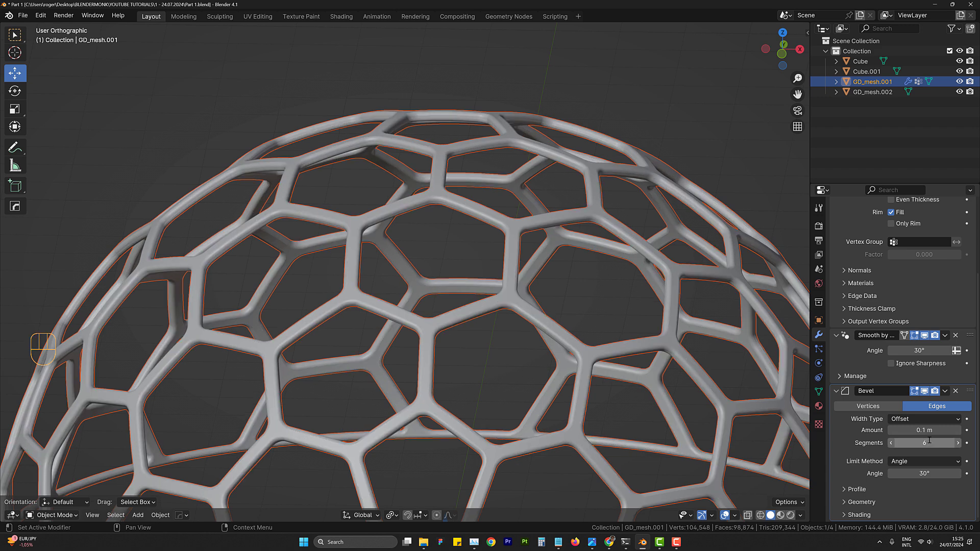
key(Return)
mouse_move(924, 429)
shift+mouse_down()
mouse_move(890, 429)
mouse_move(906, 430)
shift+mouse_up()
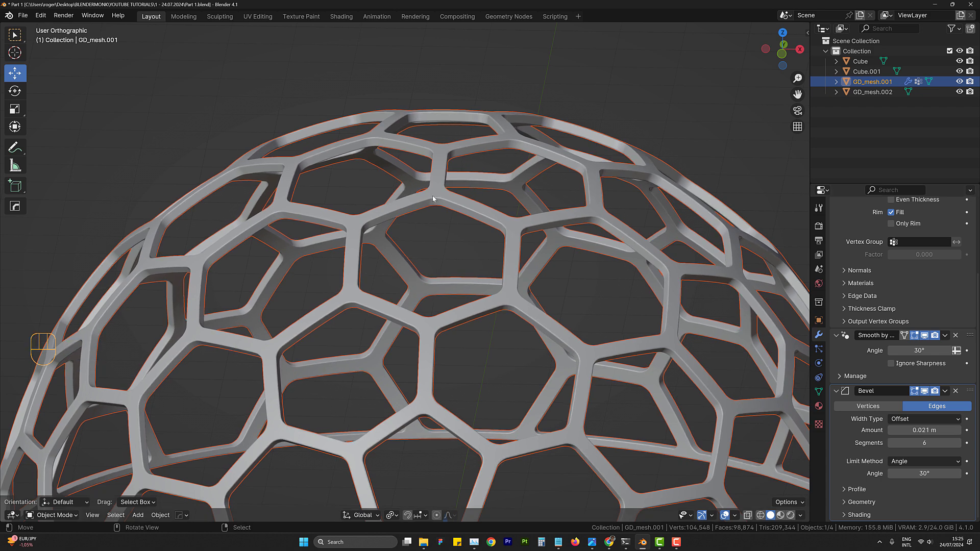
- Delete the vertices of the lower half of the Cube.001 sphere, reset the 3D cursor and return to Object Mode
key(KP_1)
scroll(475, 245, down, 4)
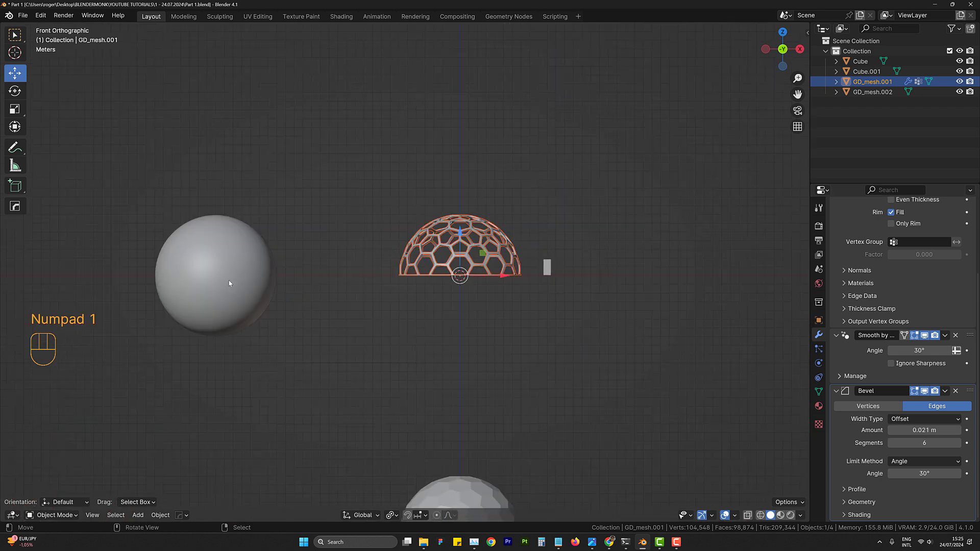
click(230, 280)
scroll(239, 276, up, 2)
key(Tab)
shift+middle_drag(241, 275, 390, 275)
key(alt+a)
scroll(275, 310, up, 3)
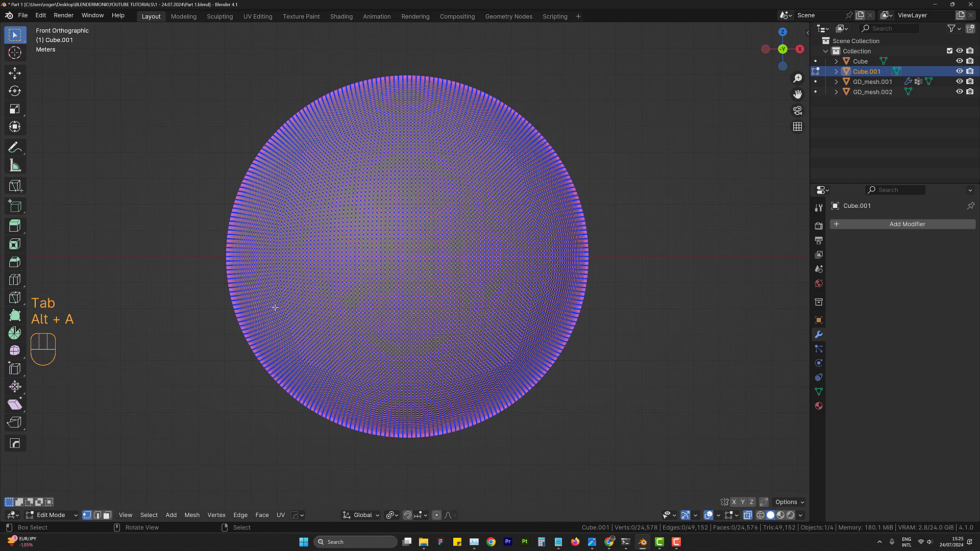
key(b)
drag(178, 258, 665, 448)
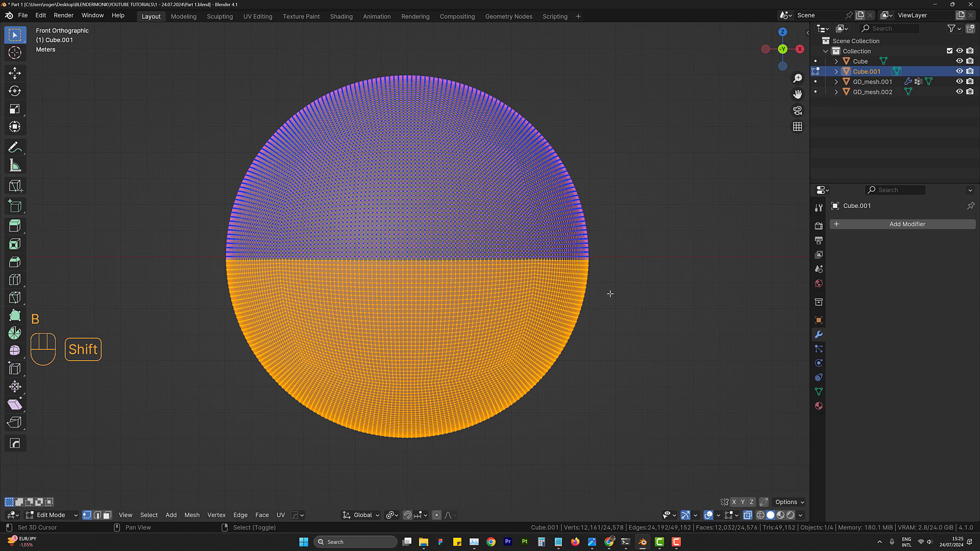
key(Delete)
key(shift+c)
key(Tab)
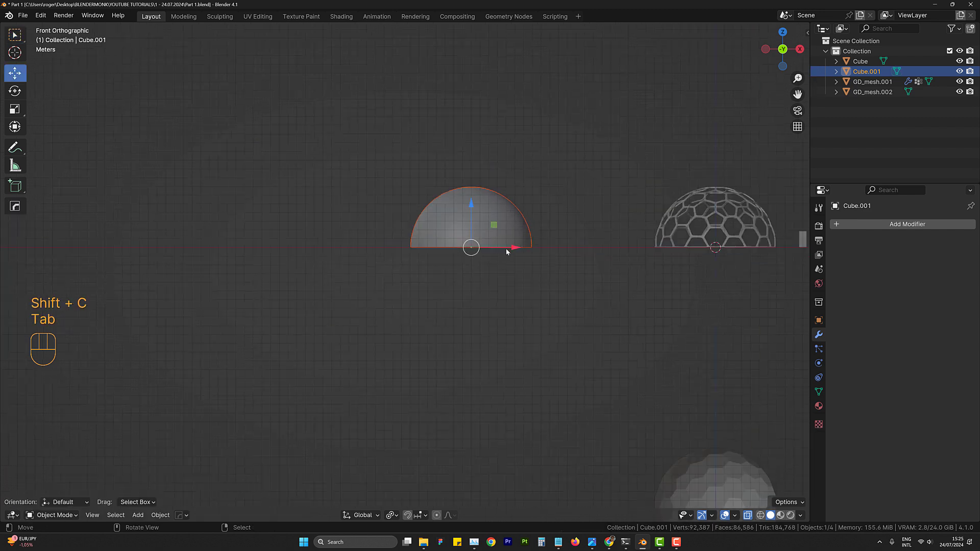
- Move the hemisphere 28 m along X into the dome frame and turn off X-ray display
ctrl+drag(413, 295, 658, 295)
click(748, 515)
middle_drag(636, 231, 632, 247)
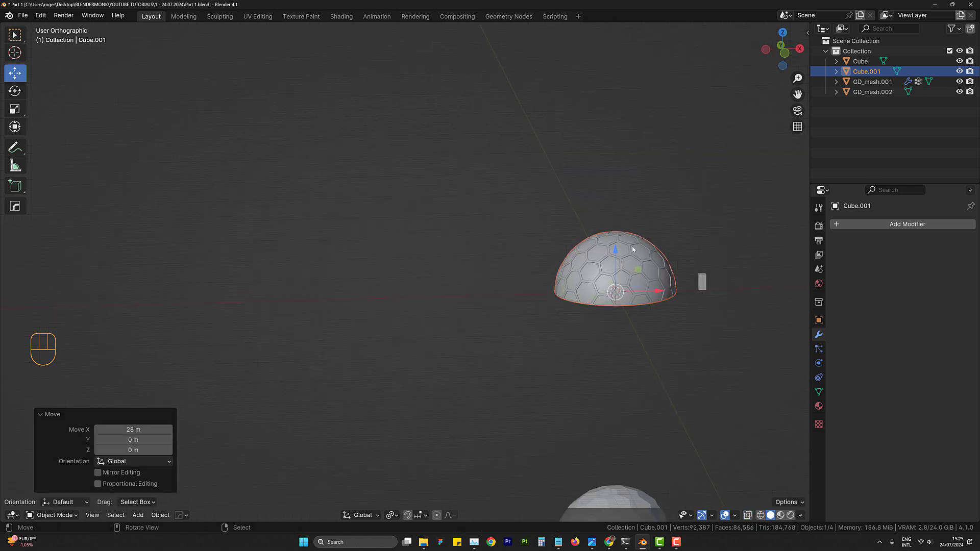
scroll(629, 246, up, 8)
middle_drag(614, 315, 611, 299)
key(KP_1)
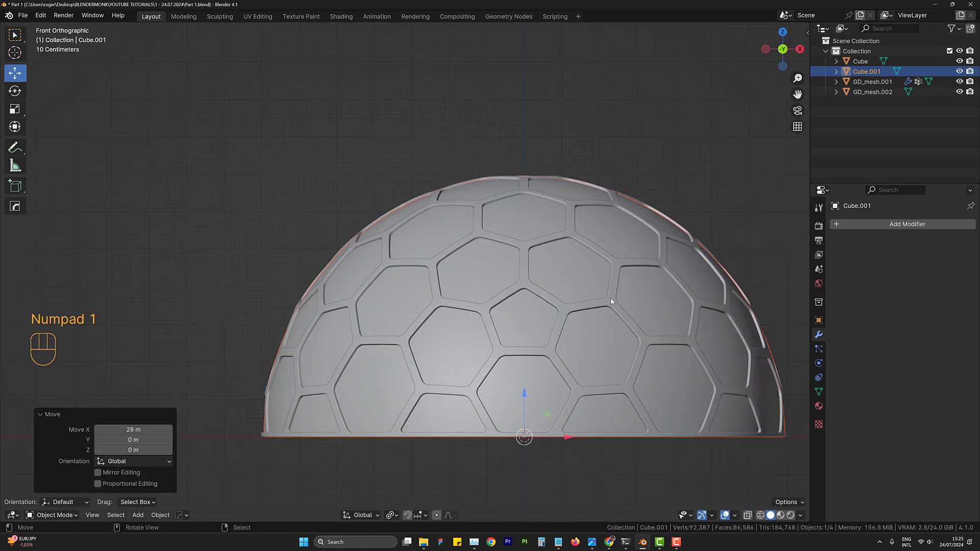
- Examine how the strut frame sits against the hemisphere from an angle and from the front, with nothing left selected
click(616, 272)
key(alt+a)
shift+middle_drag(625, 328, 648, 247)
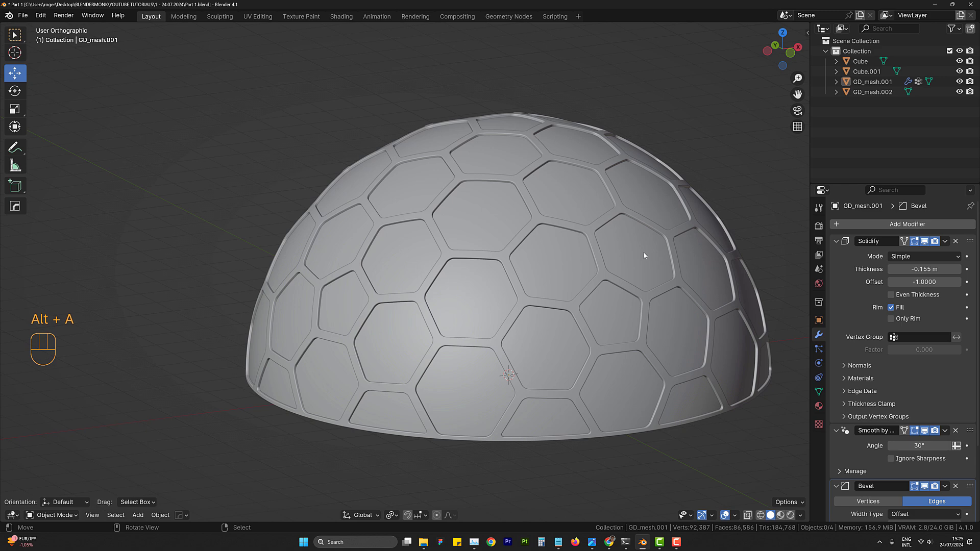
click(594, 234)
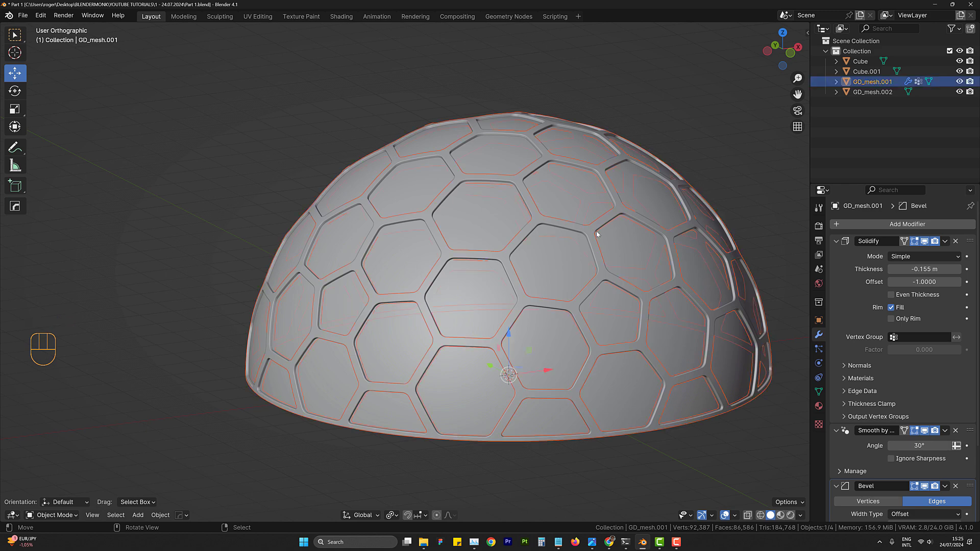
key(KP_1)
key(alt+a)
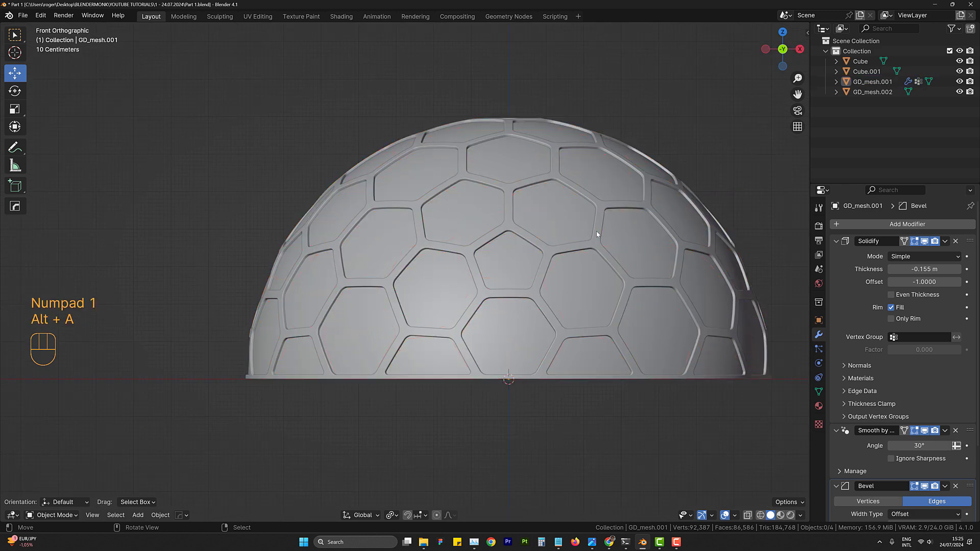